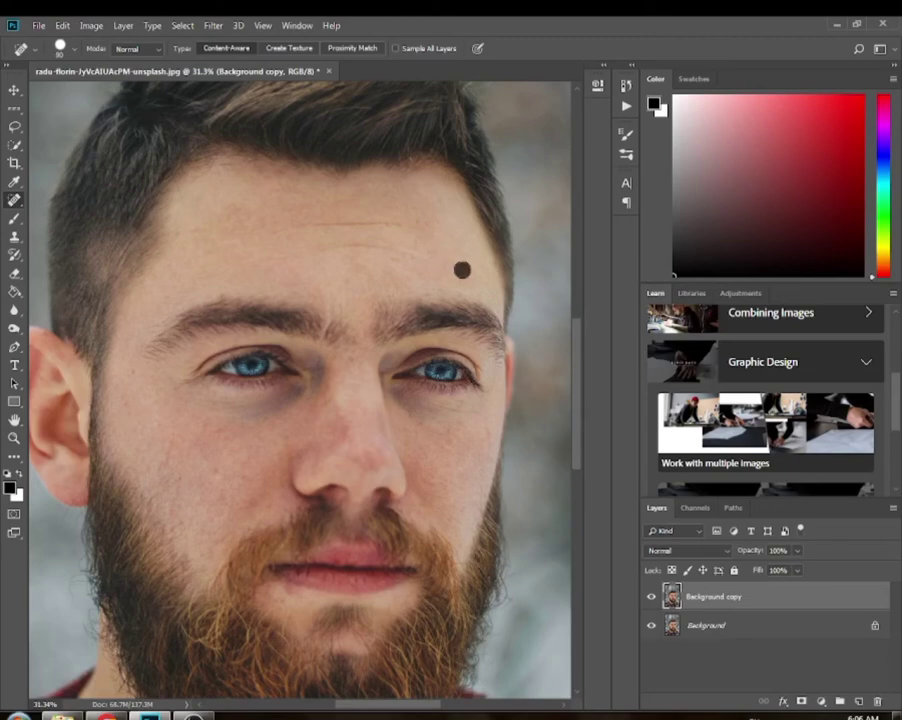
# Remove the blemishes and horizontal wrinkle lines across the forehead with the Spot Healing Brush.
pyautogui.click(411, 221)
pyautogui.click(405, 262)
pyautogui.click(232, 205)
pyautogui.click(250, 217)
pyautogui.moveTo(402, 226); pyautogui.dragTo(324, 223)
pyautogui.click(372, 221)
pyautogui.click(354, 221)
pyautogui.moveTo(342, 246); pyautogui.dragTo(312, 248)
pyautogui.click(262, 256)
pyautogui.click(398, 248)
# Heal the small spots on both cheeks and along the nose with the Spot Healing Brush.
pyautogui.click(216, 468)
pyautogui.click(250, 498)
pyautogui.click(167, 443)
pyautogui.click(175, 479)
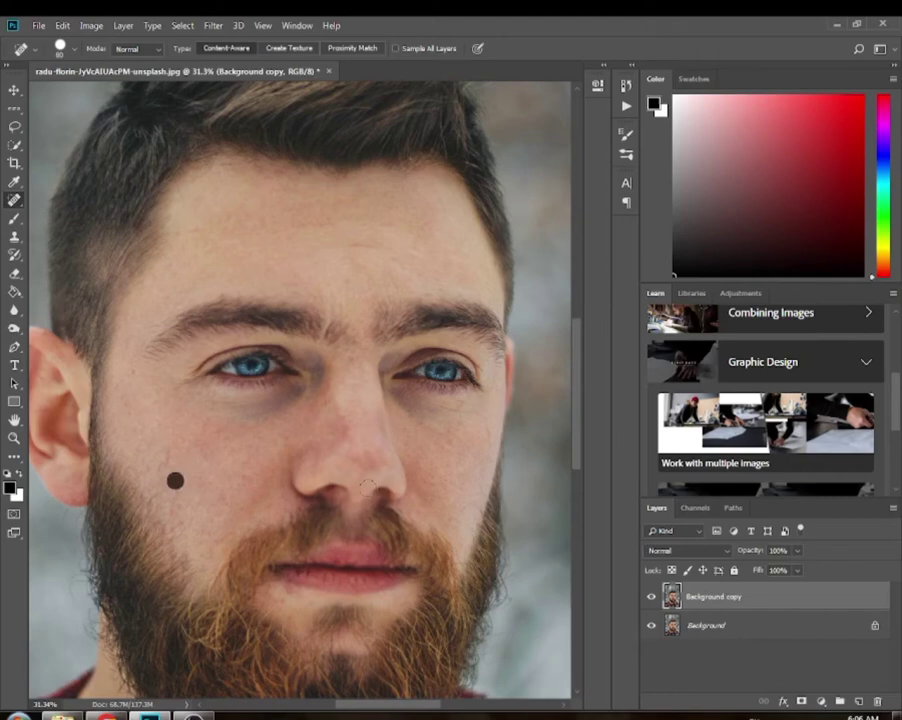
pyautogui.click(478, 424)
pyautogui.click(346, 426)
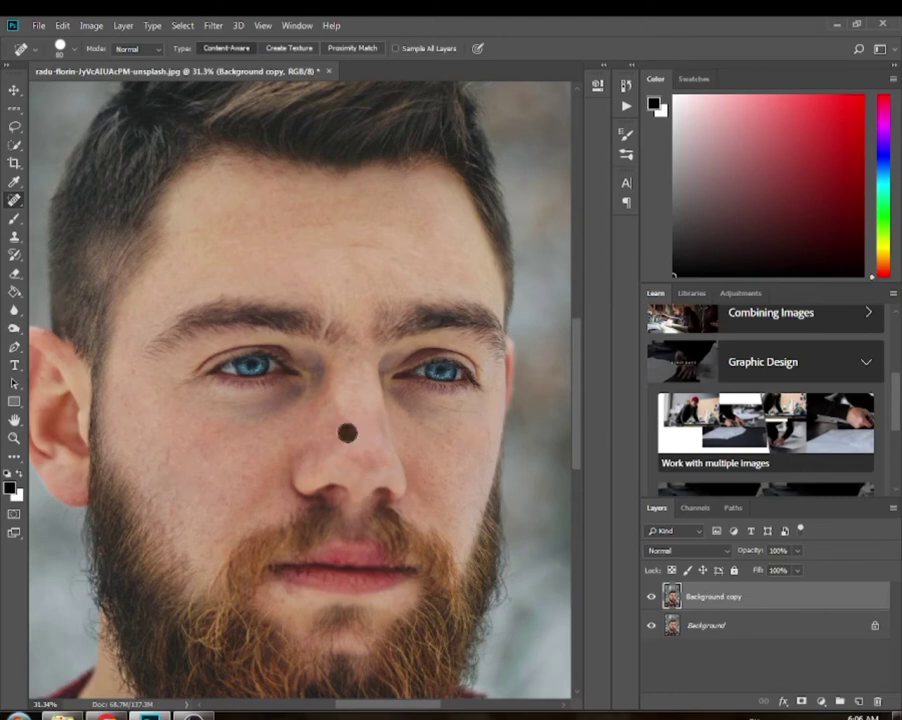
pyautogui.click(363, 460)
# Heal the blemishes just below the lower lip and the spot on the neck beside the beard.
pyautogui.scroll(-1, 291, 545)
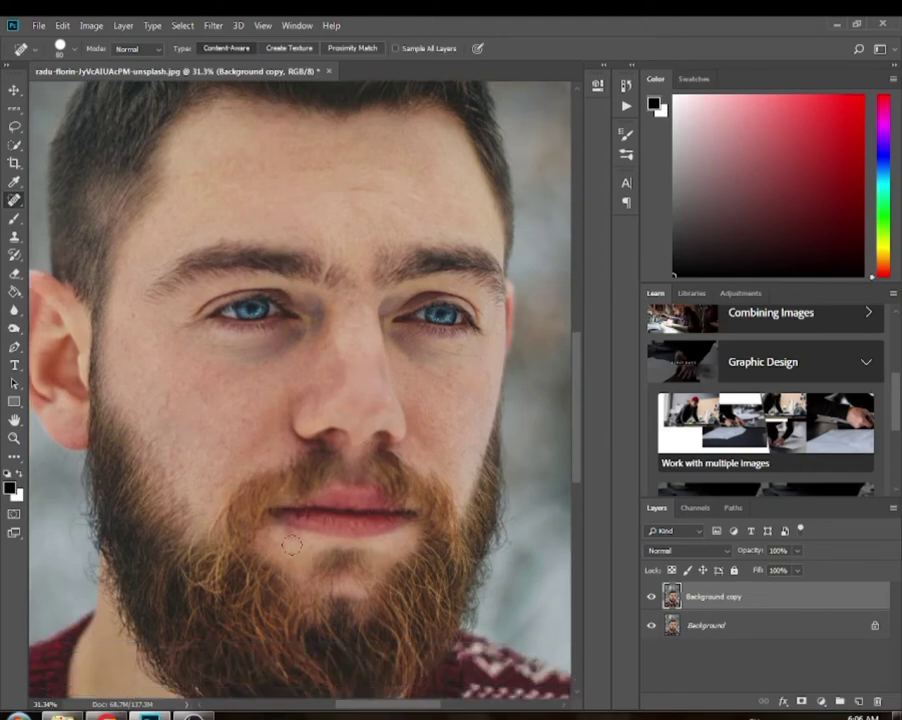
pyautogui.click(289, 533)
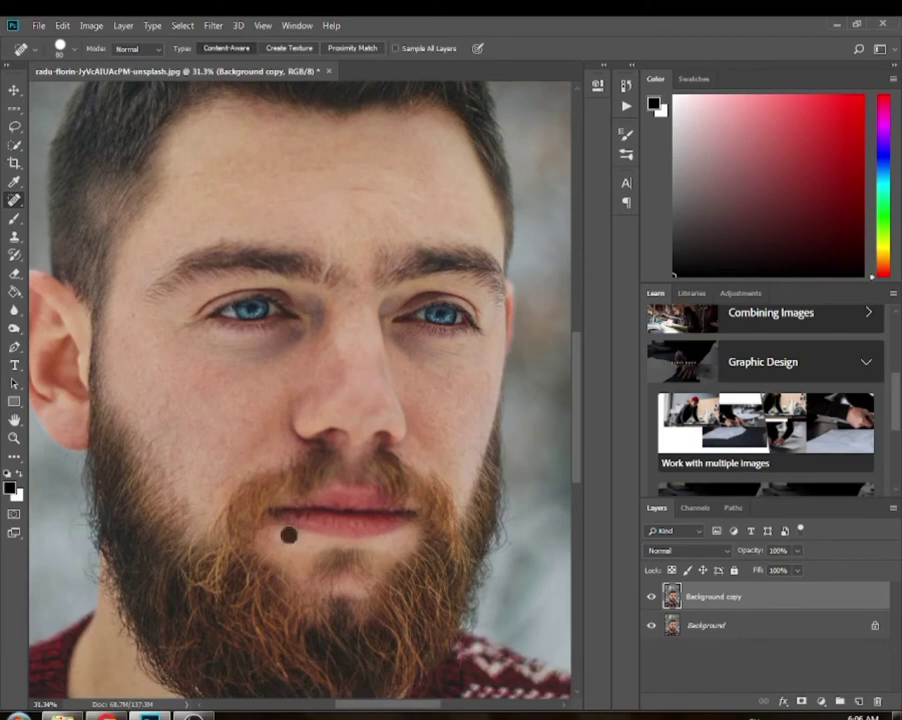
pyautogui.click(286, 545)
pyautogui.click(306, 540)
pyautogui.scroll(-2, 232, 519)
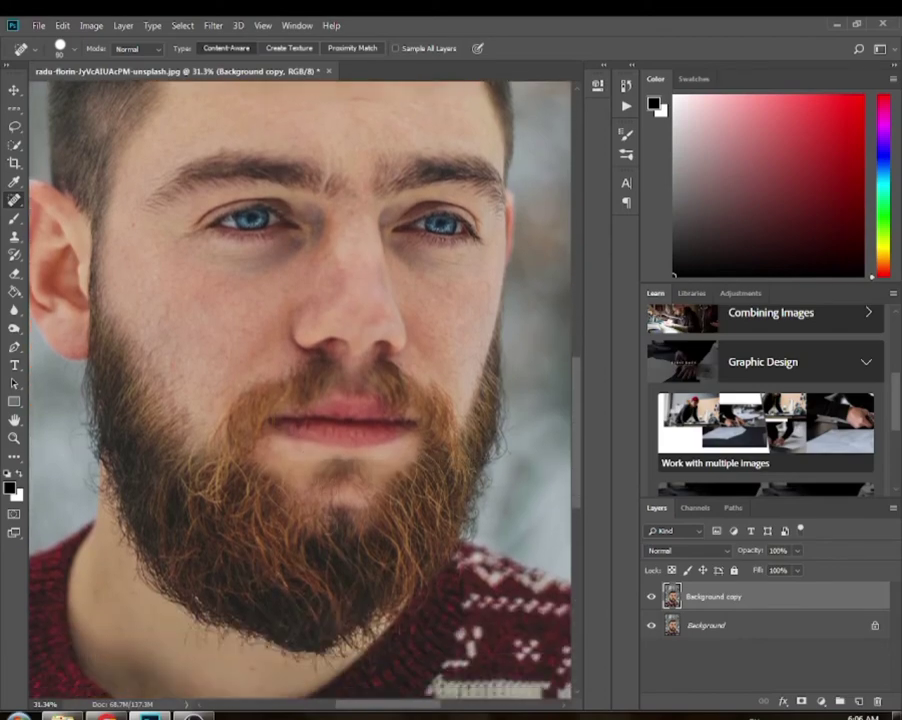
pyautogui.click(139, 554)
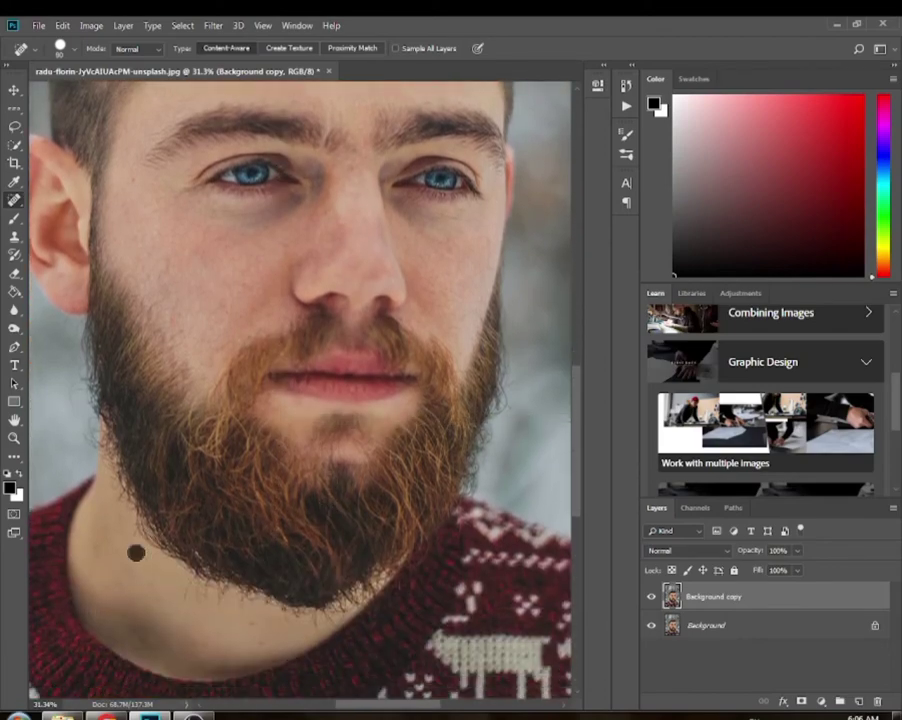
# Heal the remaining spot on the forehead near the temple above the fully visible ear.
pyautogui.scroll(3, 139, 554)
pyautogui.scroll(1, 364, 508)
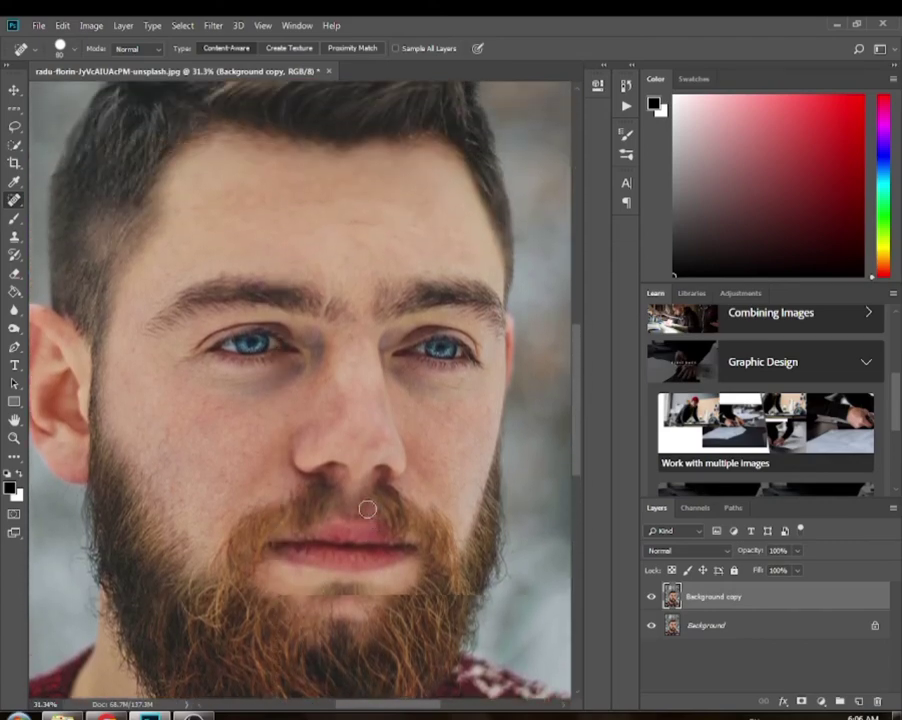
pyautogui.click(193, 214)
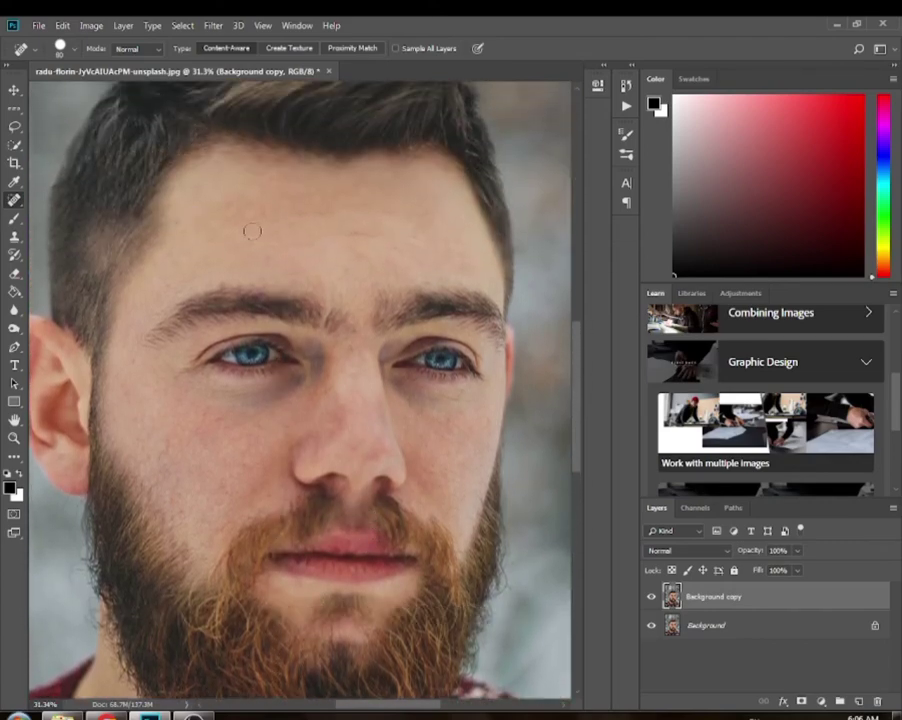
# Smooth the skin across the centre of the forehead with the Mixer Brush at a large size.
pyautogui.keyDown('alt'); pyautogui.scroll(-1, 276, 243); pyautogui.keyUp('alt')
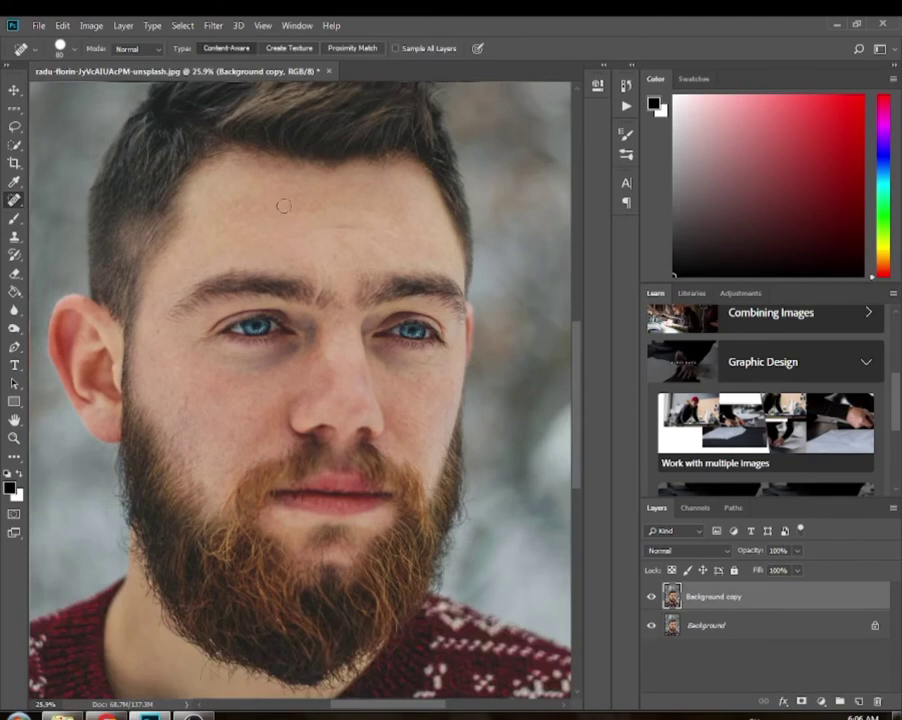
pyautogui.keyDown('alt'); pyautogui.scroll(-2, 284, 206); pyautogui.keyUp('alt')
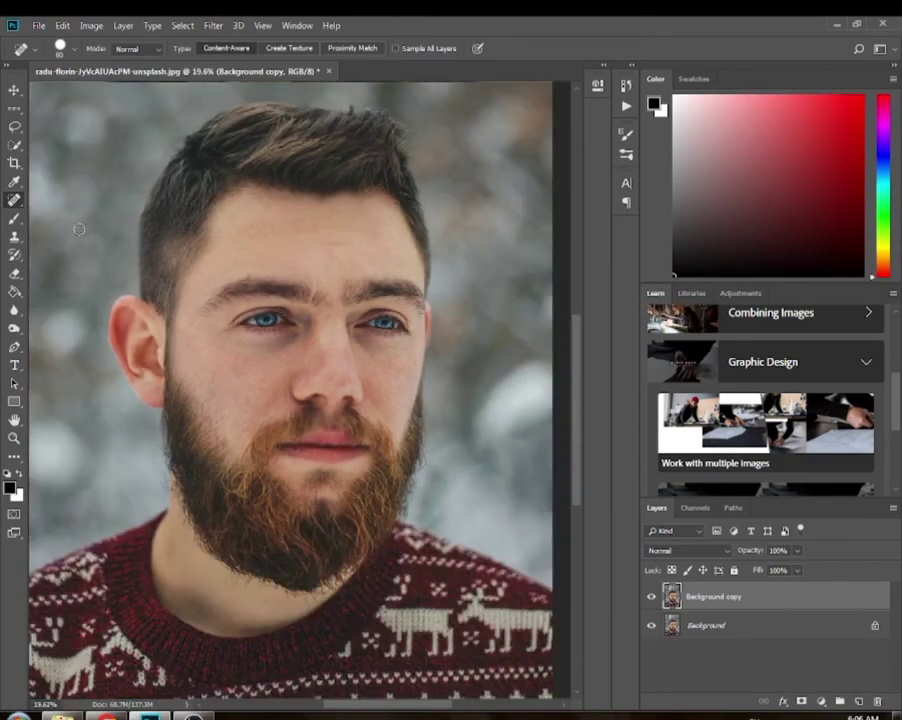
pyautogui.rightClick(14, 217)
pyautogui.click(97, 258)
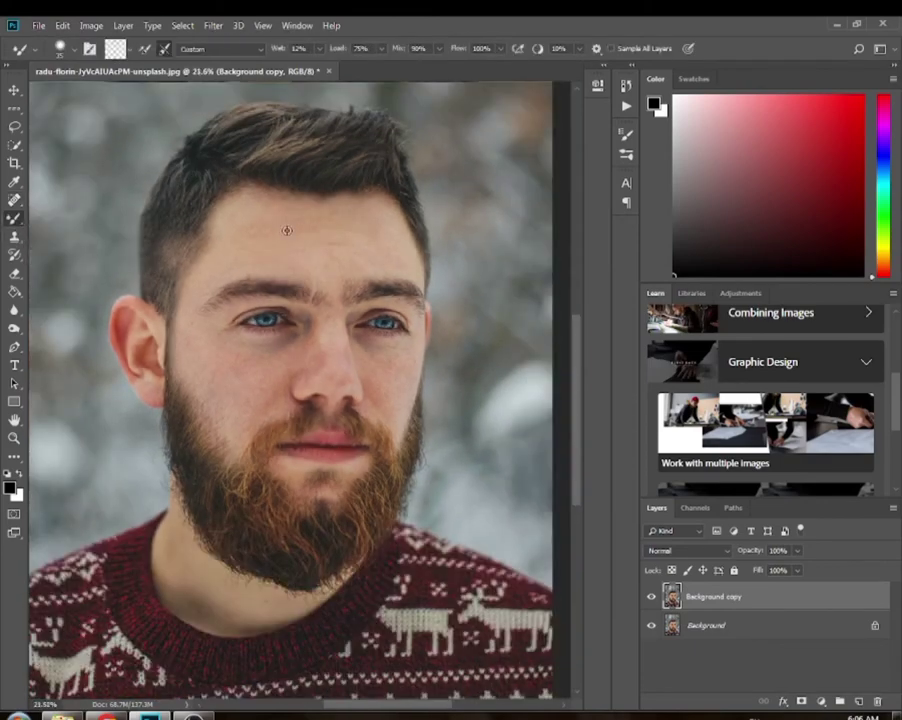
pyautogui.keyDown('alt'); pyautogui.scroll(1, 287, 231); pyautogui.keyUp('alt')
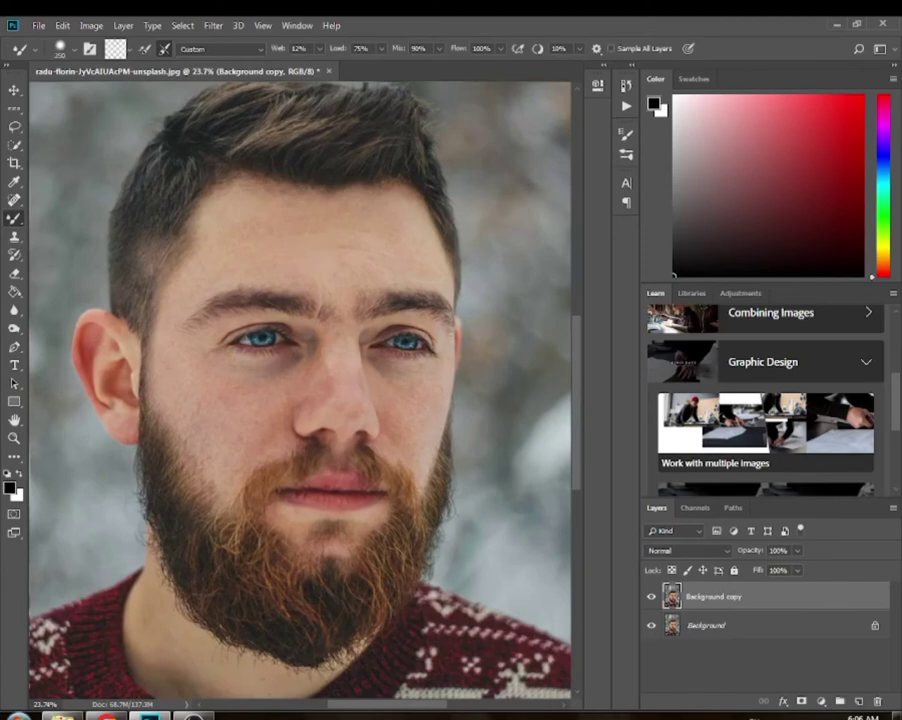
pyautogui.keyDown('alt'); pyautogui.scroll(1, 316, 250); pyautogui.keyUp('alt')
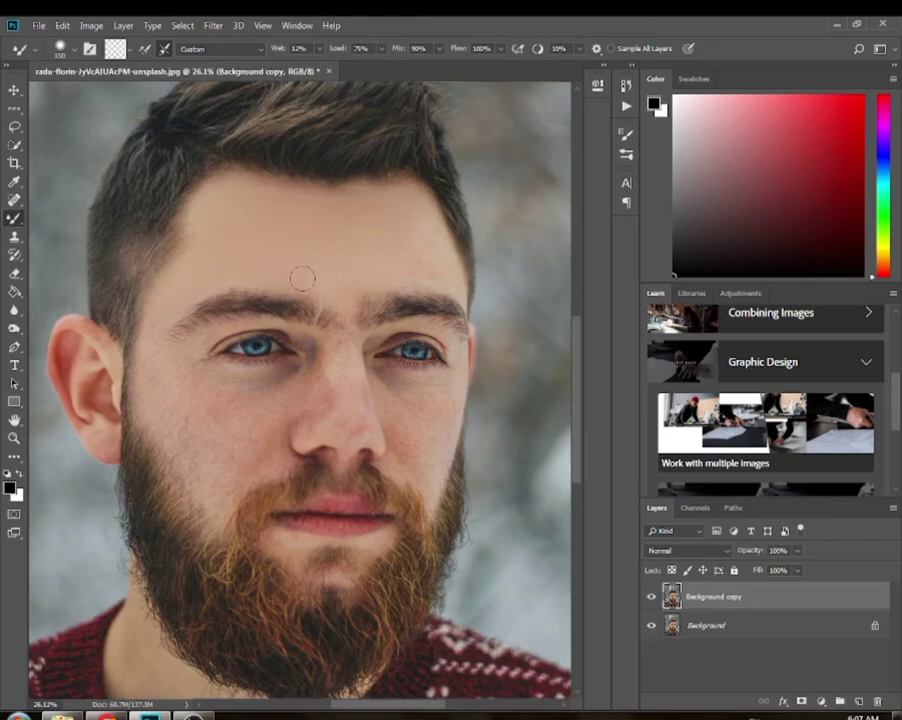
# Blend the forehead skin along the hairline on the far side of the face using progressively smaller Mixer Brush sizes.
pyautogui.press('[')
pyautogui.scroll(2, 440, 220)
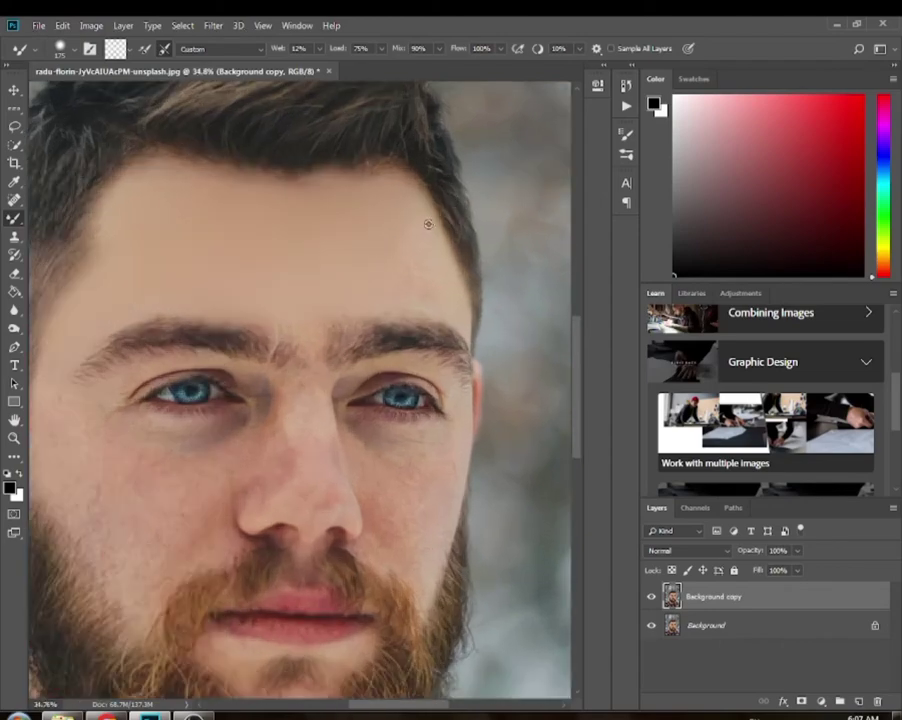
pyautogui.press('[')
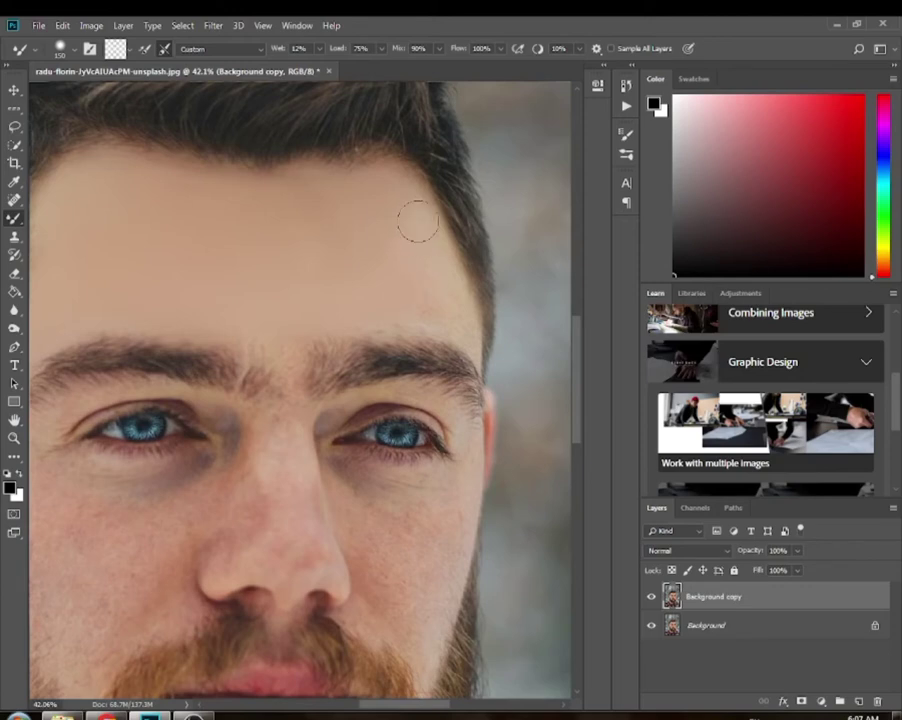
pyautogui.press('[')
pyautogui.press('[')
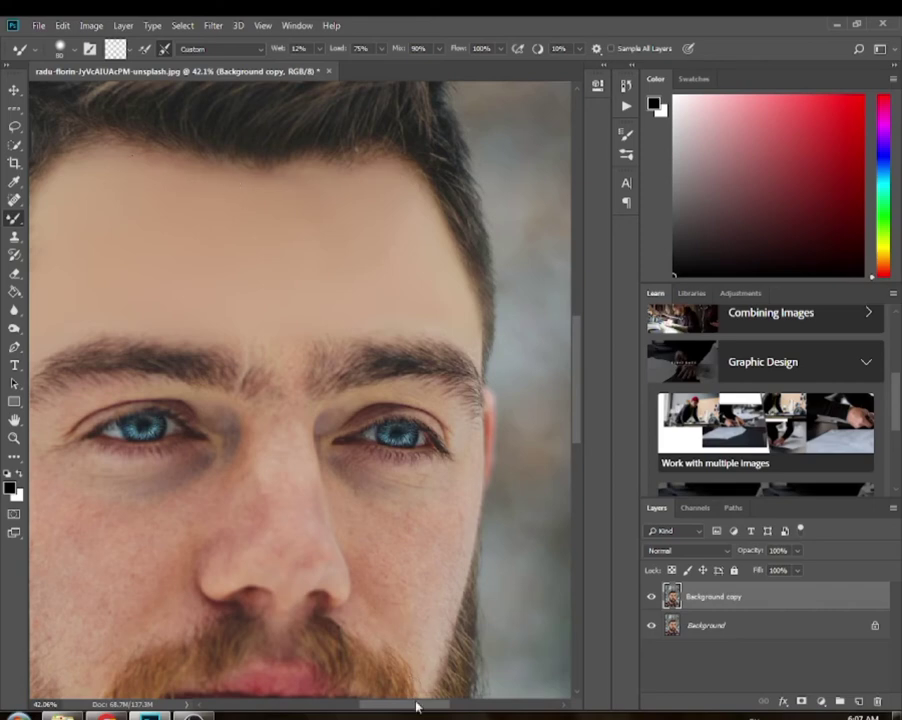
# Blend the forehead skin along the hairline above the fully visible ear with a Mixer Brush of about 100 px.
pyautogui.moveTo(417, 706); pyautogui.dragTo(388, 678)
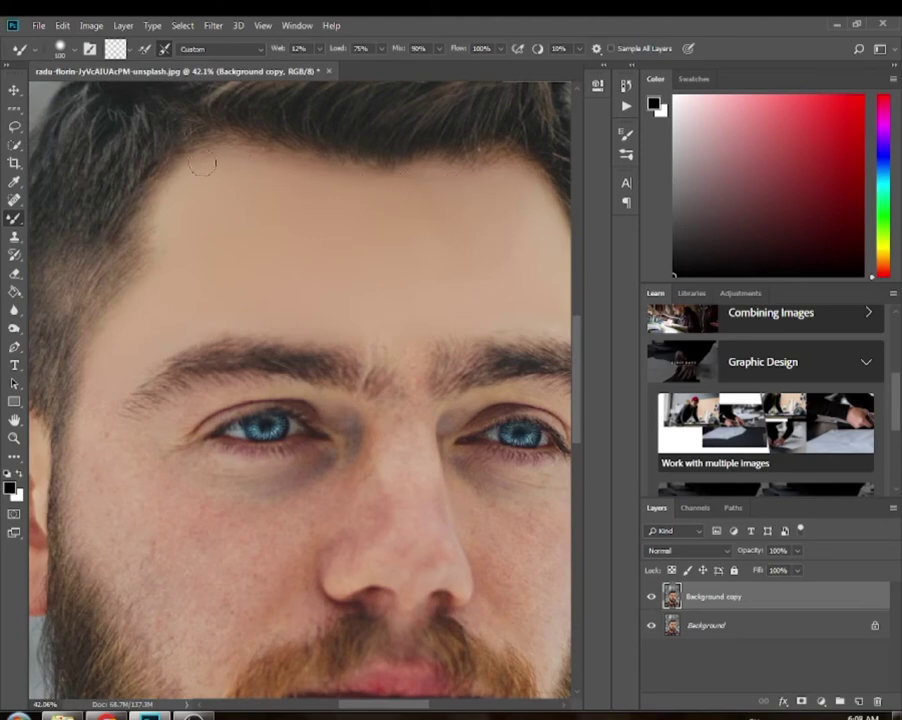
pyautogui.press(']')
pyautogui.moveTo(416, 704); pyautogui.dragTo(432, 704)
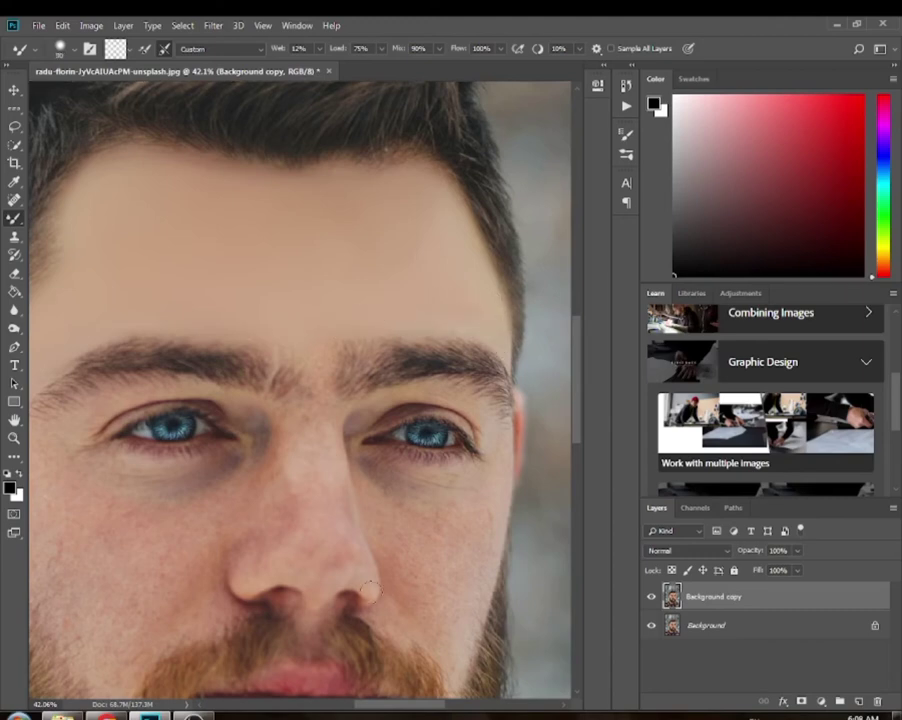
# Smooth the temple skin between the fully visible ear and the nearby eye with a 150 px Mixer Brush.
pyautogui.moveTo(407, 705); pyautogui.dragTo(385, 702)
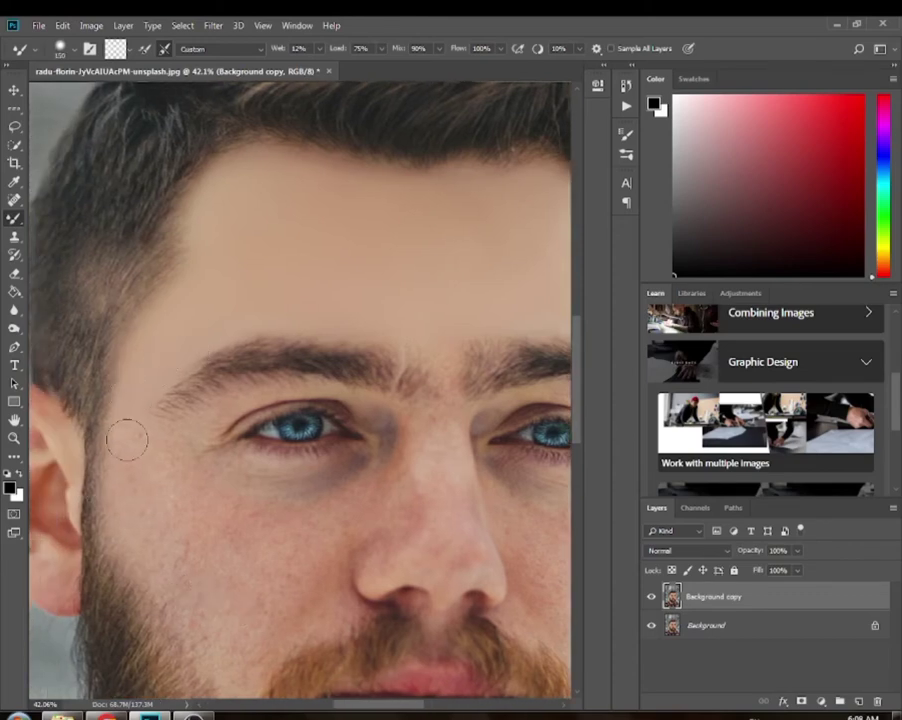
pyautogui.scroll(-2, 128, 432)
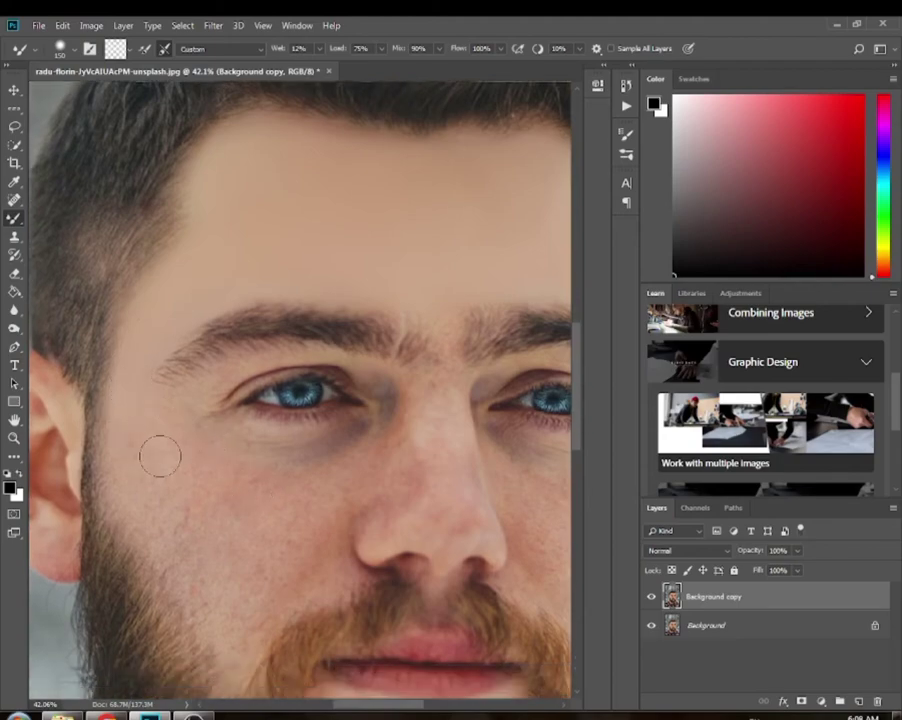
pyautogui.scroll(-3, 160, 452)
pyautogui.scroll(3, 176, 518)
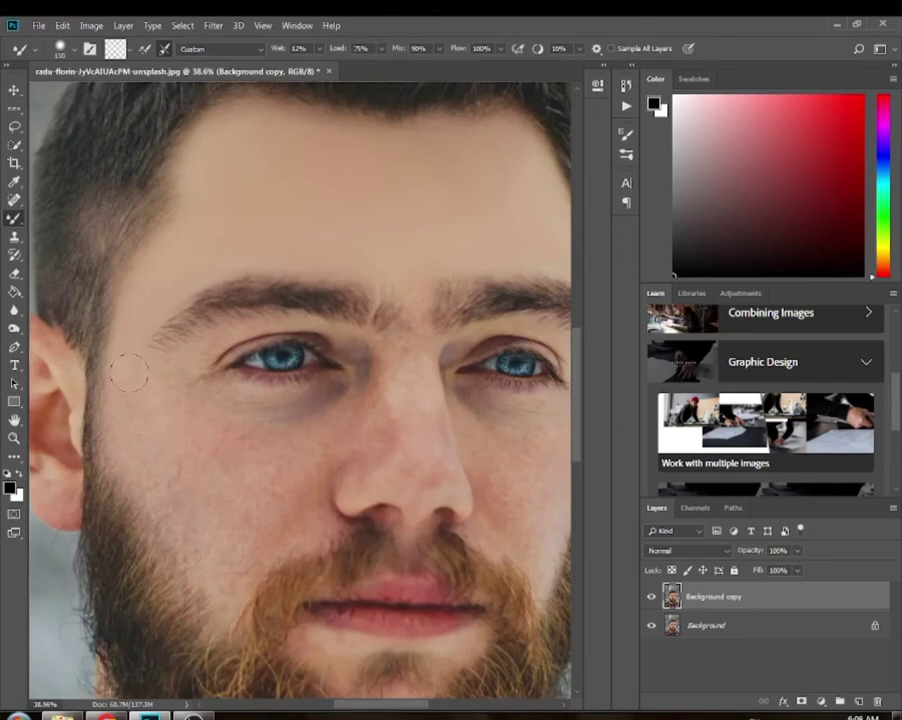
# Outline the cheek between the sideburn, beard and nose with a freehand Lasso selection.
pyautogui.rightClick(13, 130)
pyautogui.click(55, 127)
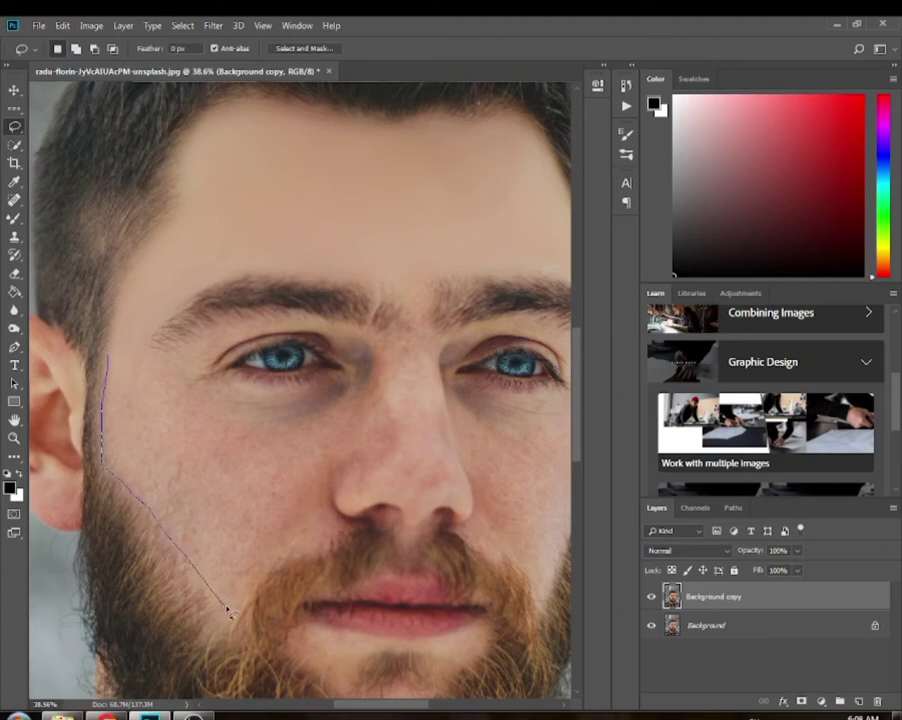
pyautogui.moveTo(244, 586)
pyautogui.mouseDown()
pyautogui.moveTo(289, 535)
pyautogui.moveTo(299, 490)
pyautogui.moveTo(275, 461)
pyautogui.moveTo(206, 440)
pyautogui.mouseUp()
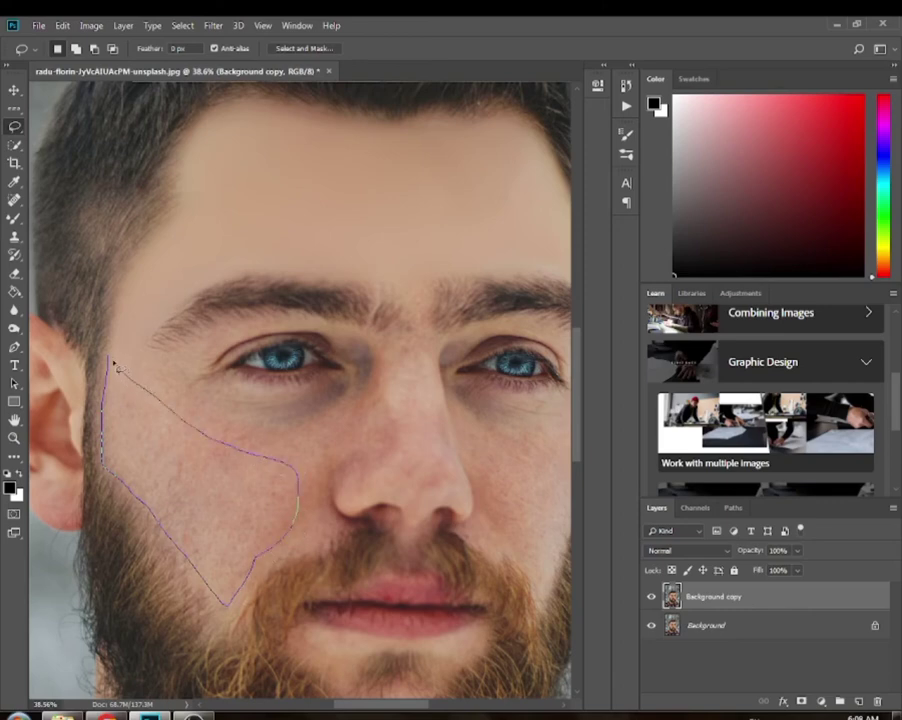
pyautogui.moveTo(115, 362); pyautogui.dragTo(111, 358)
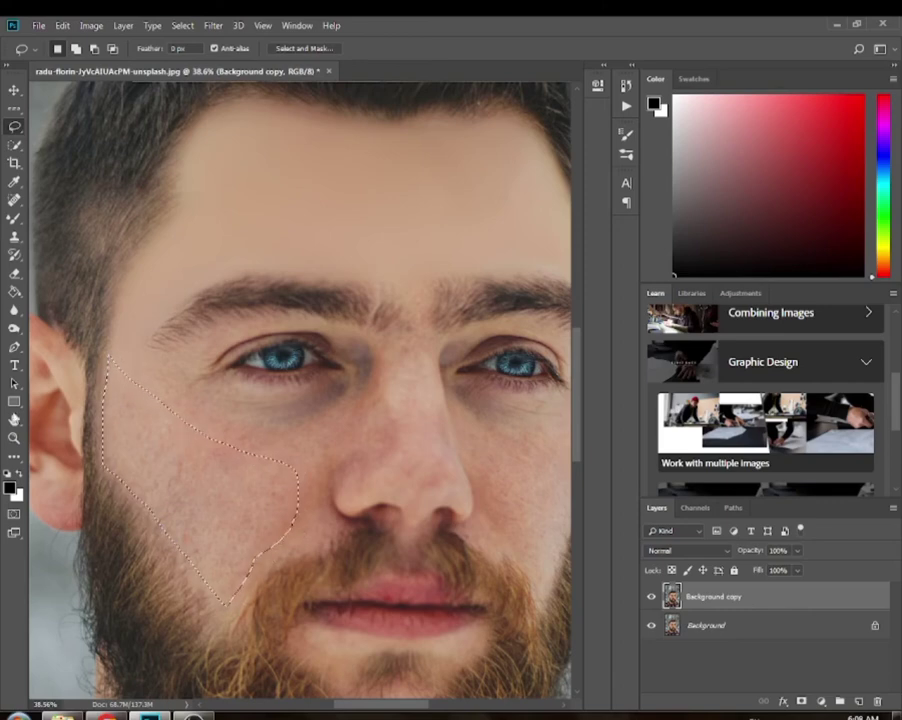
# Smooth the skin inside the cheek selection with the 150 px Mixer Brush, and deselect the area.
pyautogui.rightClick(14, 218)
pyautogui.click(70, 256)
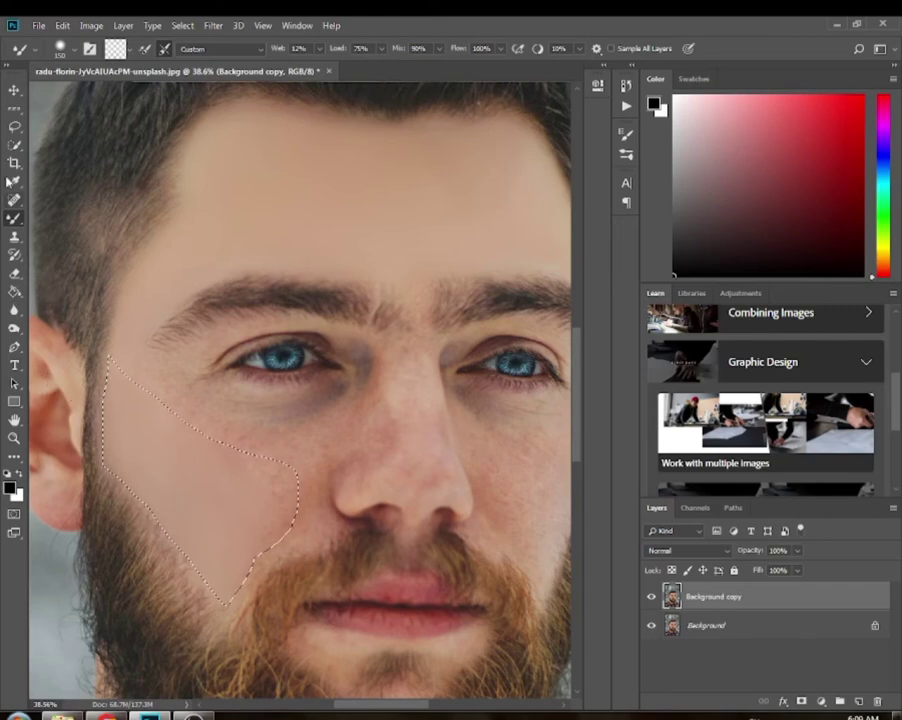
pyautogui.click(12, 145)
pyautogui.rightClick(150, 450)
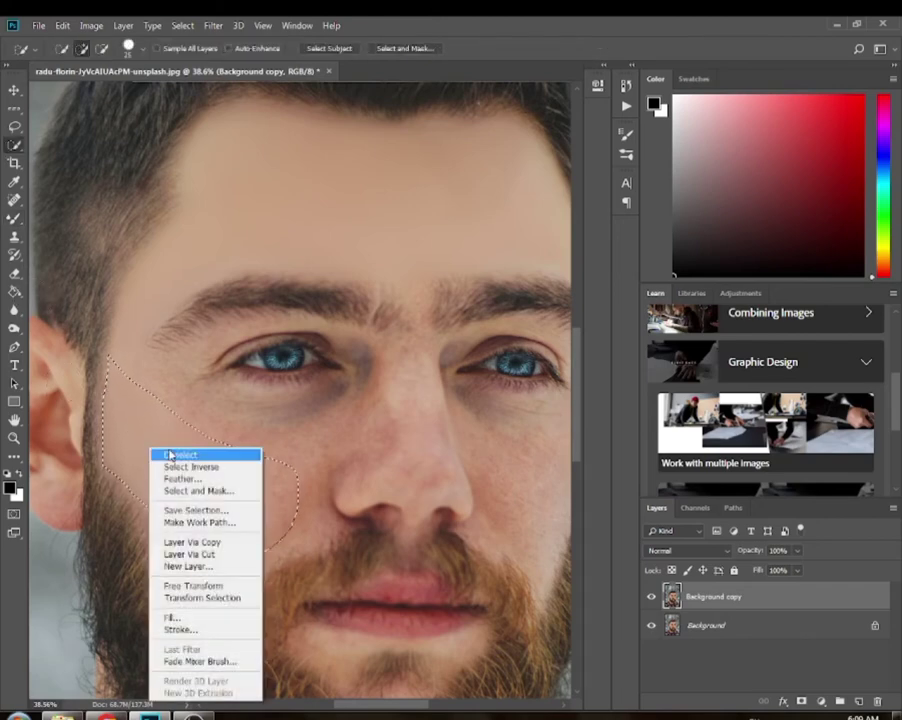
pyautogui.click(168, 457)
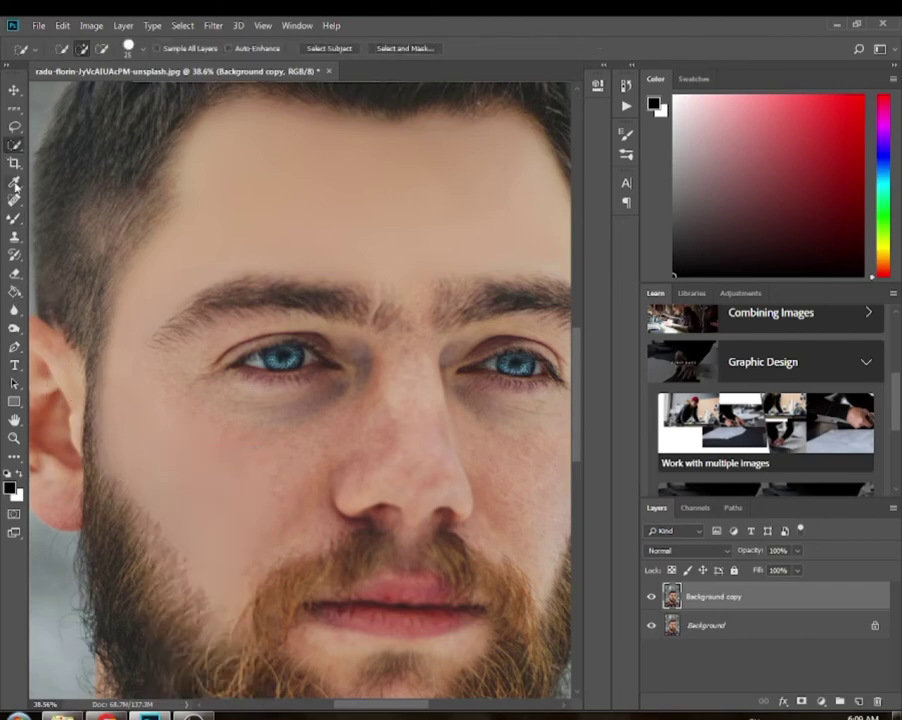
# Smooth the rest of that cheek, the dark under-eye area and the nose with the Mixer Brush.
pyautogui.moveTo(14, 218)
pyautogui.mouseDown()
pyautogui.moveTo(46, 219)
pyautogui.moveTo(60, 259)
pyautogui.mouseUp()
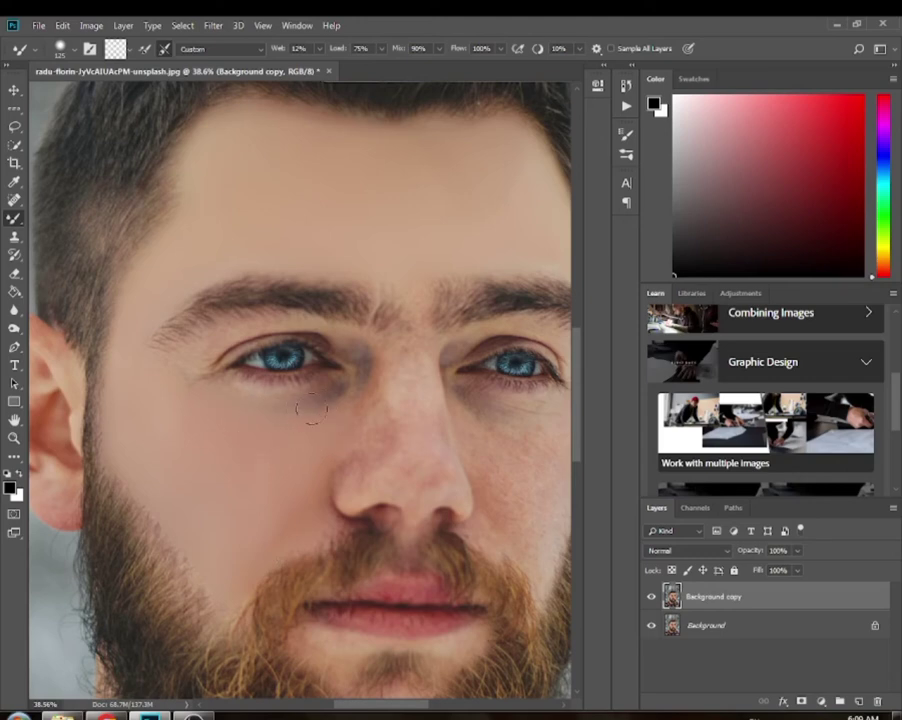
pyautogui.click(339, 343)
pyautogui.press(']')
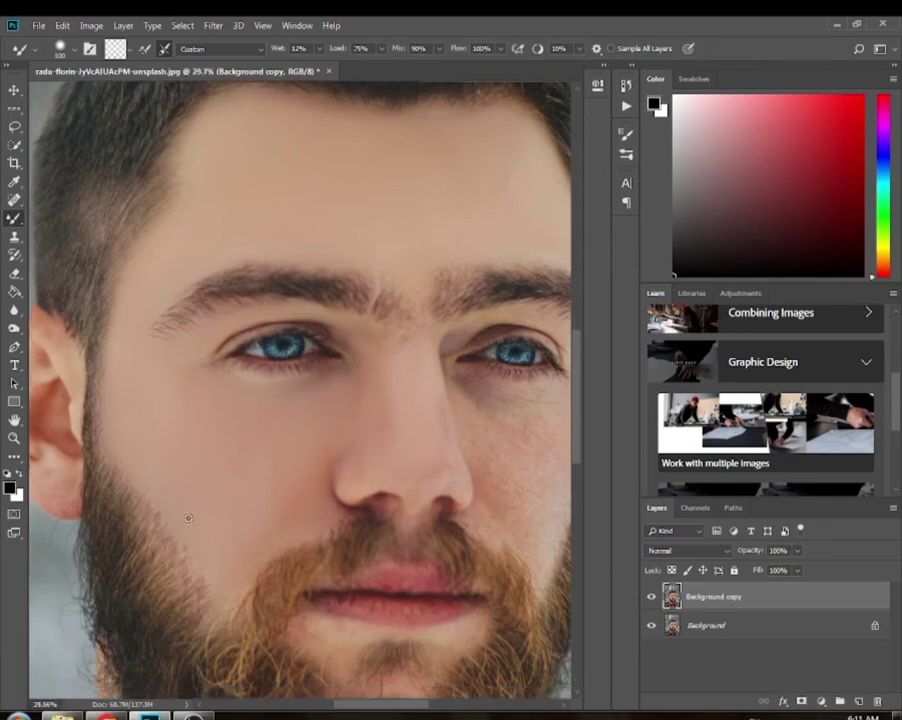
# Smooth the cheek on the far side of the nose with the Mixer Brush enlarged to 175 px.
pyautogui.scroll(-4, 178, 516)
pyautogui.scroll(4, 387, 413)
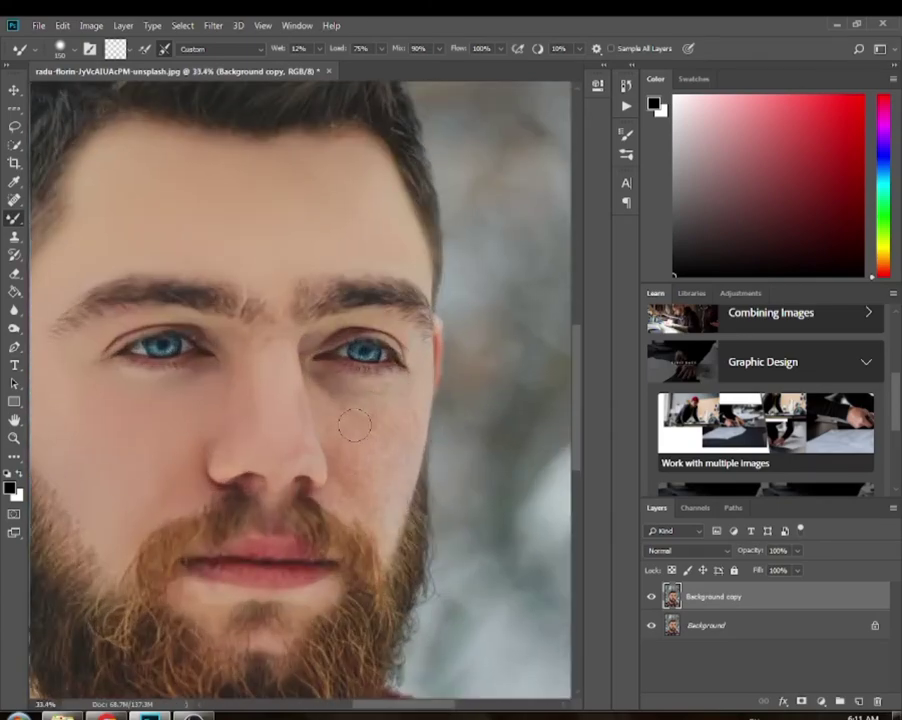
pyautogui.press(']')
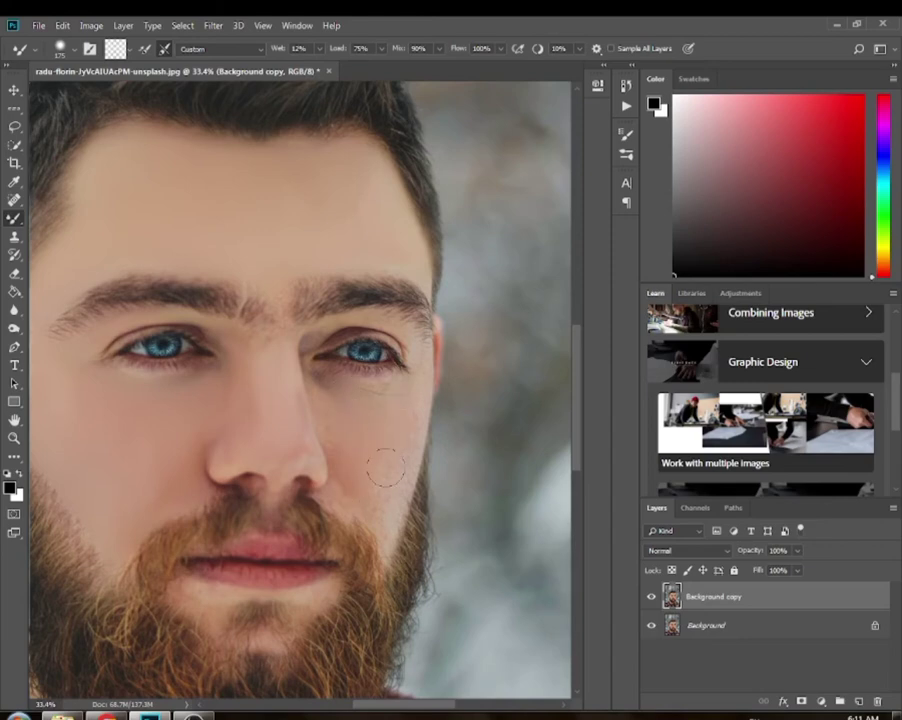
# Outline the narrow strip of cheek skin along the beard edge on the far side of the face with the Lasso tool.
pyautogui.scroll(1, 400, 438)
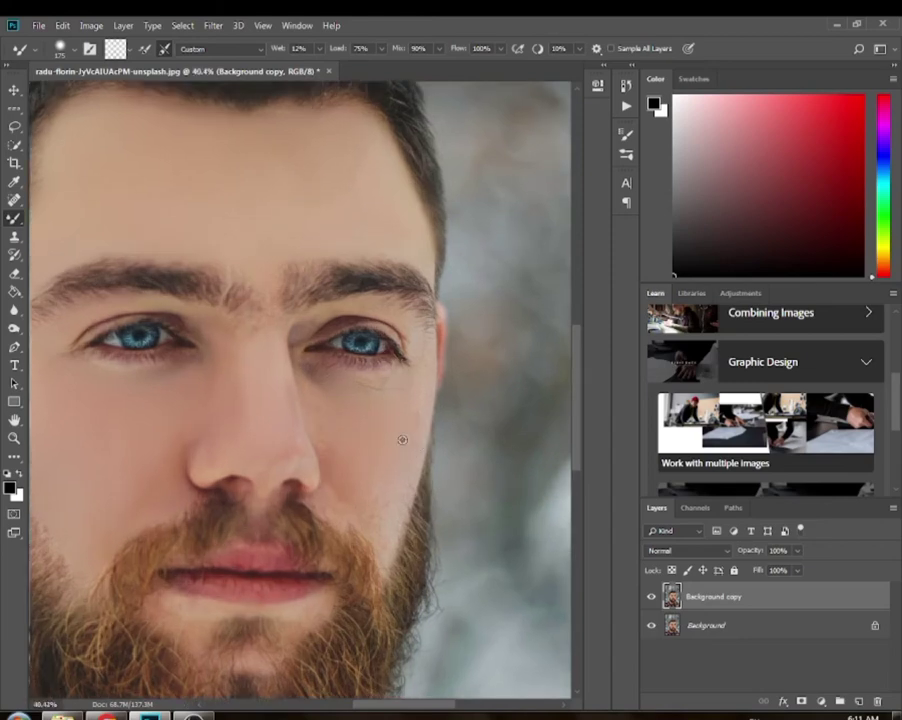
pyautogui.scroll(1, 400, 436)
pyautogui.click(15, 127)
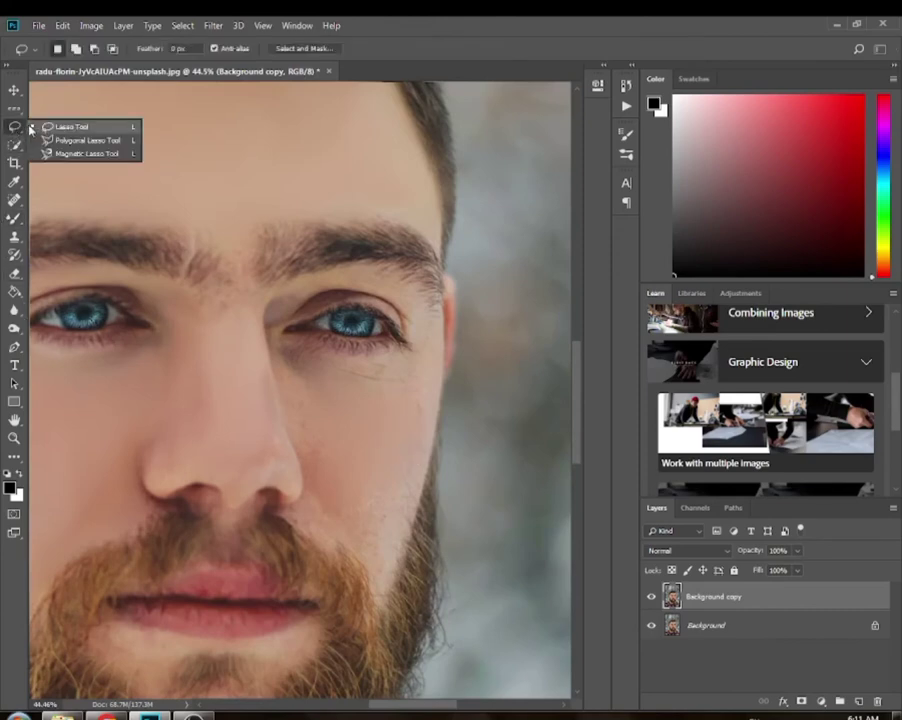
pyautogui.click(40, 127)
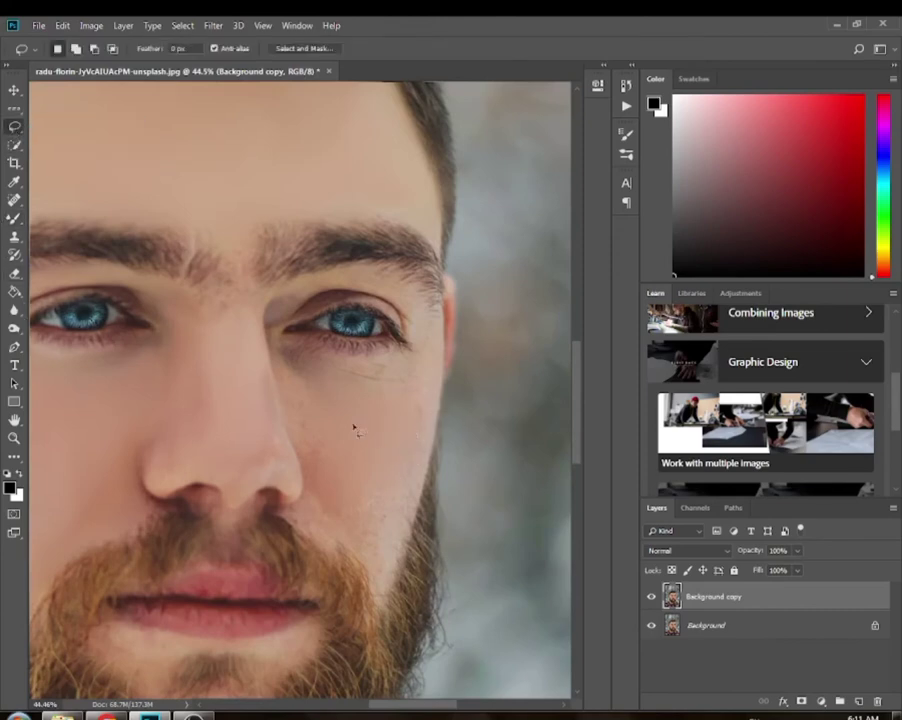
pyautogui.moveTo(428, 436)
pyautogui.mouseDown()
pyautogui.moveTo(388, 601)
pyautogui.moveTo(376, 591)
pyautogui.moveTo(374, 548)
pyautogui.moveTo(428, 437)
pyautogui.mouseUp()
# Smooth the skin inside the cheek strip selection with a smaller Mixer Brush, and deselect the area.
pyautogui.click(14, 218)
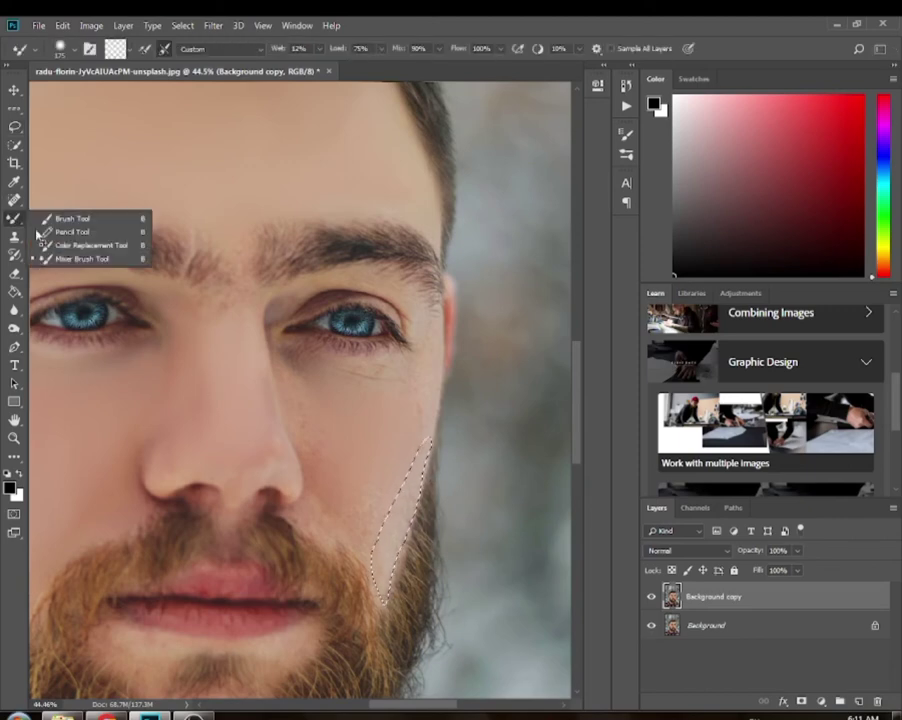
pyautogui.click(82, 259)
pyautogui.press('[')
pyautogui.press('[')
pyautogui.press('[')
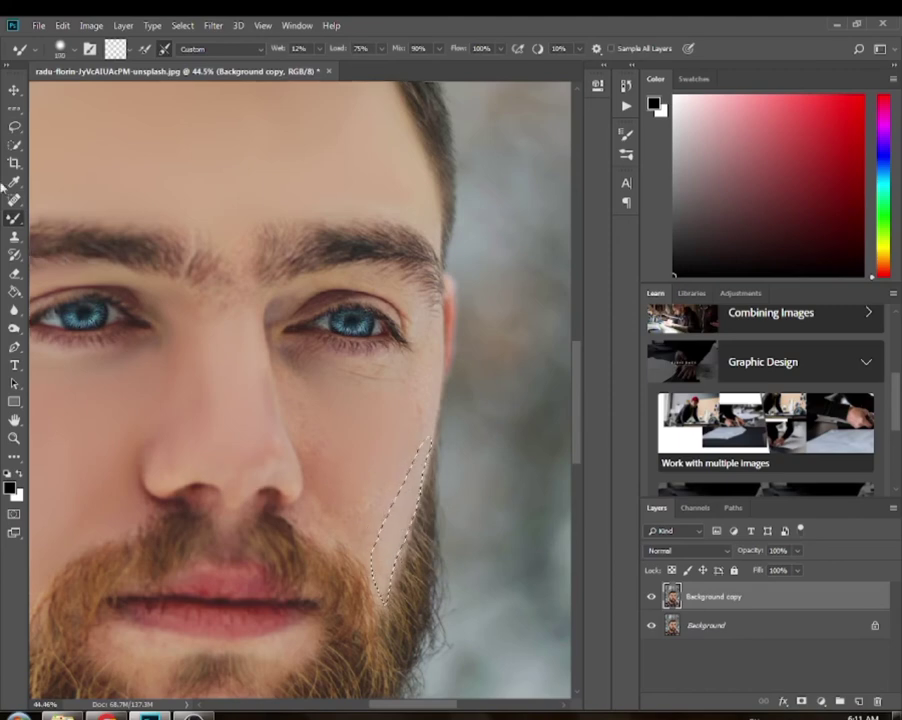
pyautogui.click(14, 145)
pyautogui.rightClick(374, 242)
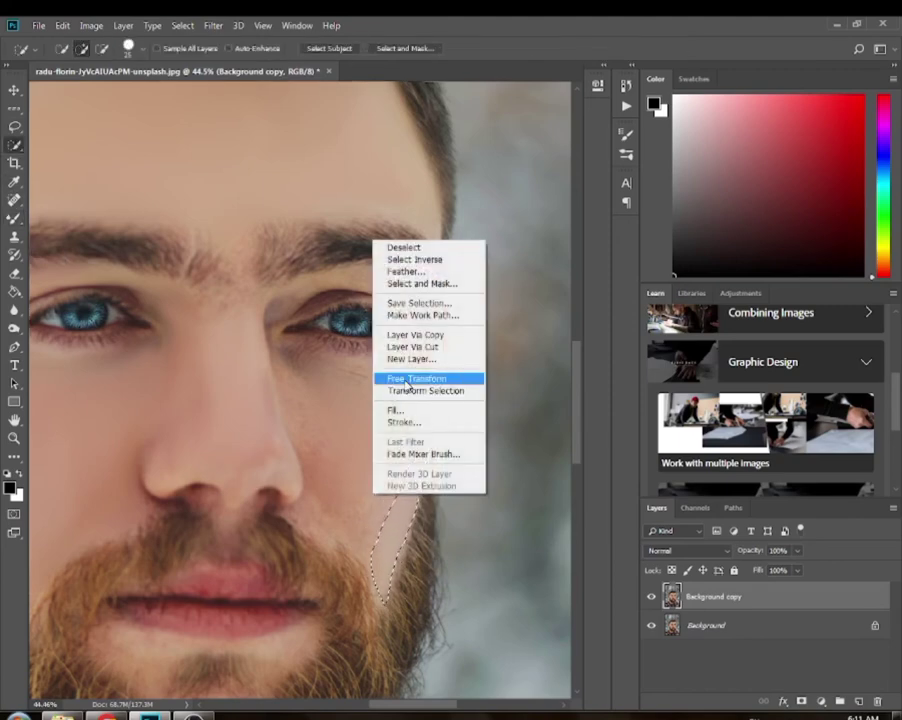
pyautogui.click(405, 247)
# Smooth the under-eye creases and remaining skin of the far cheek beside the nose with the Mixer Brush reduced to 90 px.
pyautogui.moveTo(14, 218); pyautogui.dragTo(44, 257)
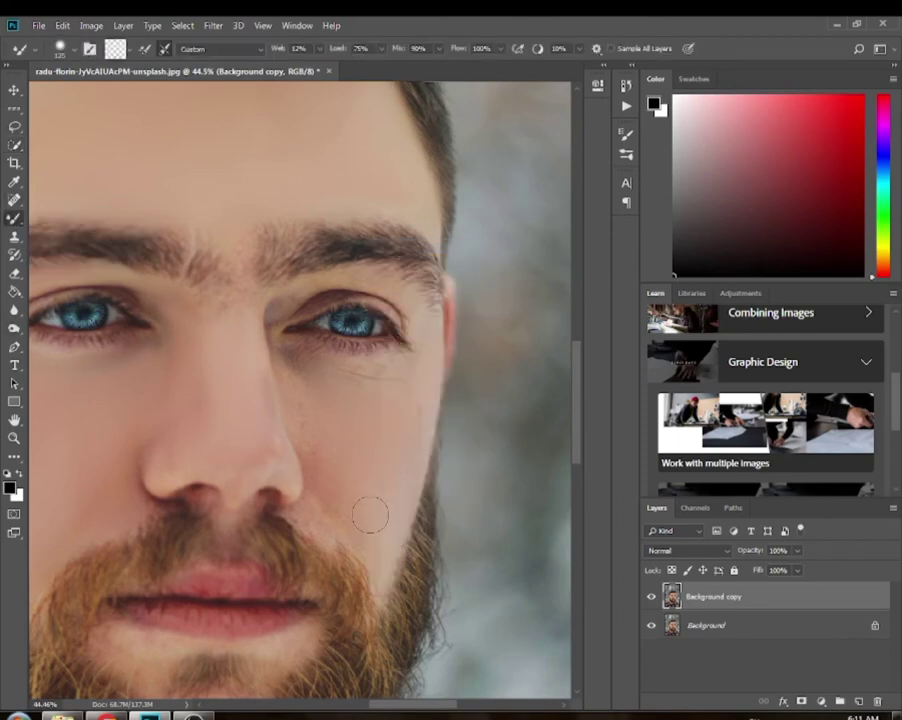
pyautogui.press('[')
pyautogui.press('[')
pyautogui.press(']')
pyautogui.press(']')
pyautogui.moveTo(398, 290)
pyautogui.mouseDown()
pyautogui.moveTo(422, 319)
pyautogui.moveTo(429, 387)
pyautogui.moveTo(384, 566)
pyautogui.mouseUp()
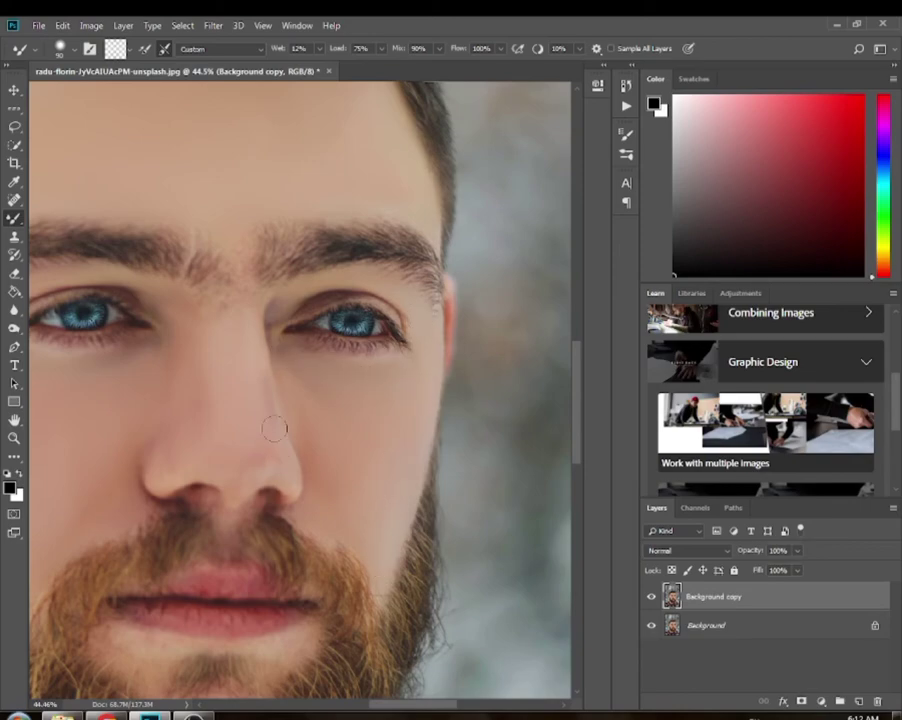
# Smooth the neck skin between the beard and the sweater collar with the Mixer Brush at 150 to 200 px.
pyautogui.scroll(-5, 300, 432)
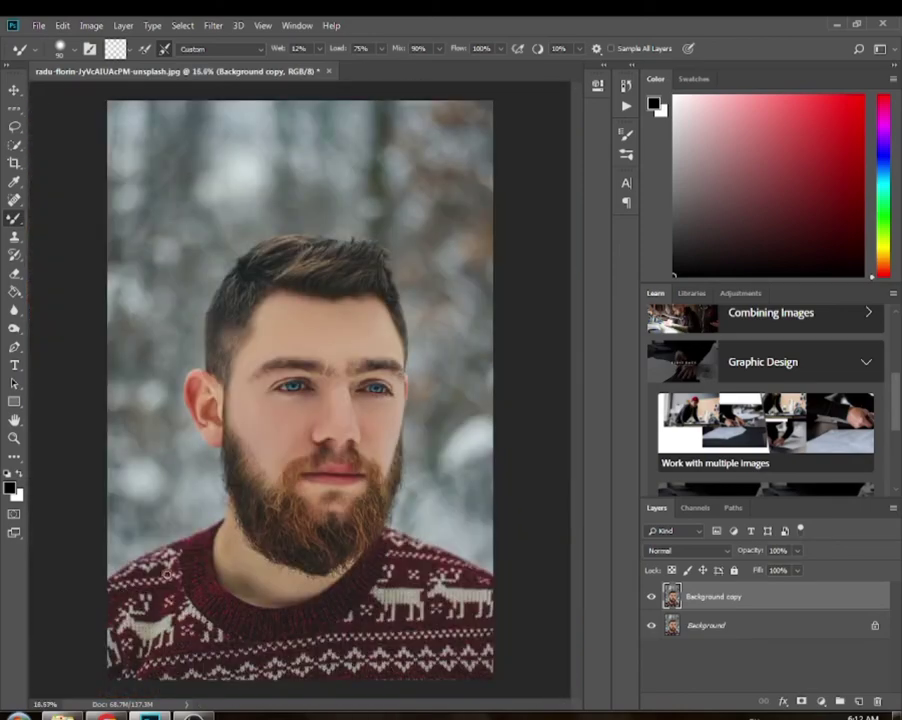
pyautogui.scroll(4, 320, 598)
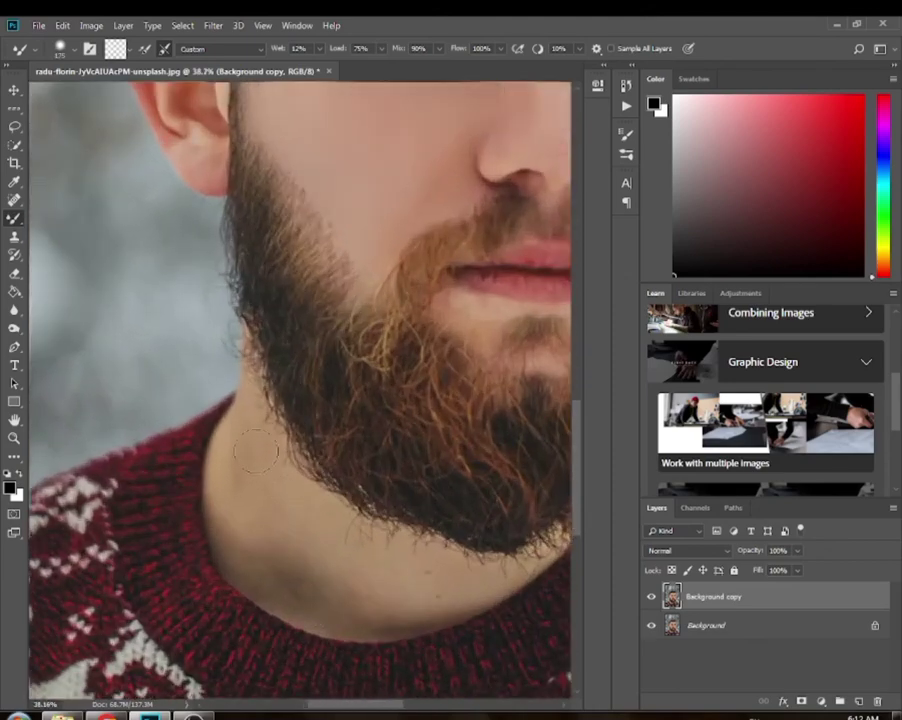
pyautogui.press('[')
pyautogui.press(']')
pyautogui.press(']')
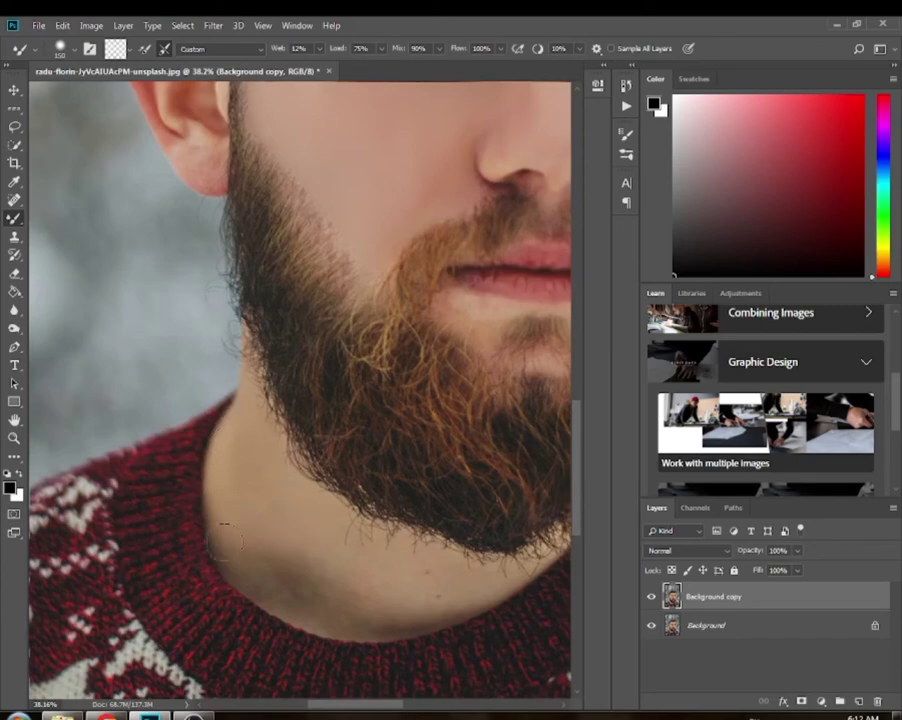
pyautogui.scroll(-2, 250, 517)
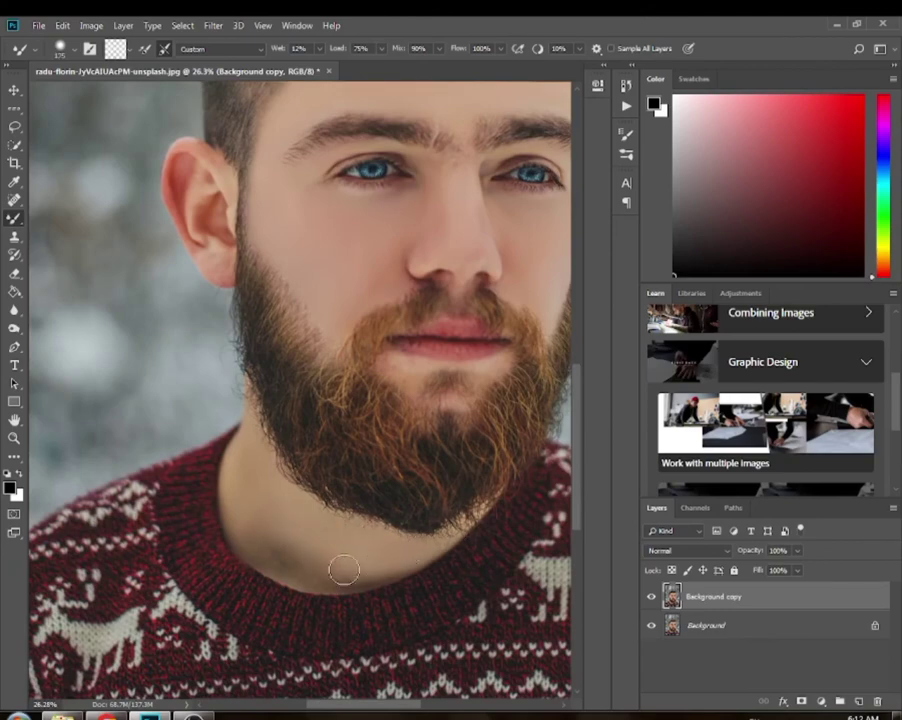
pyautogui.press(']')
pyautogui.press(']')
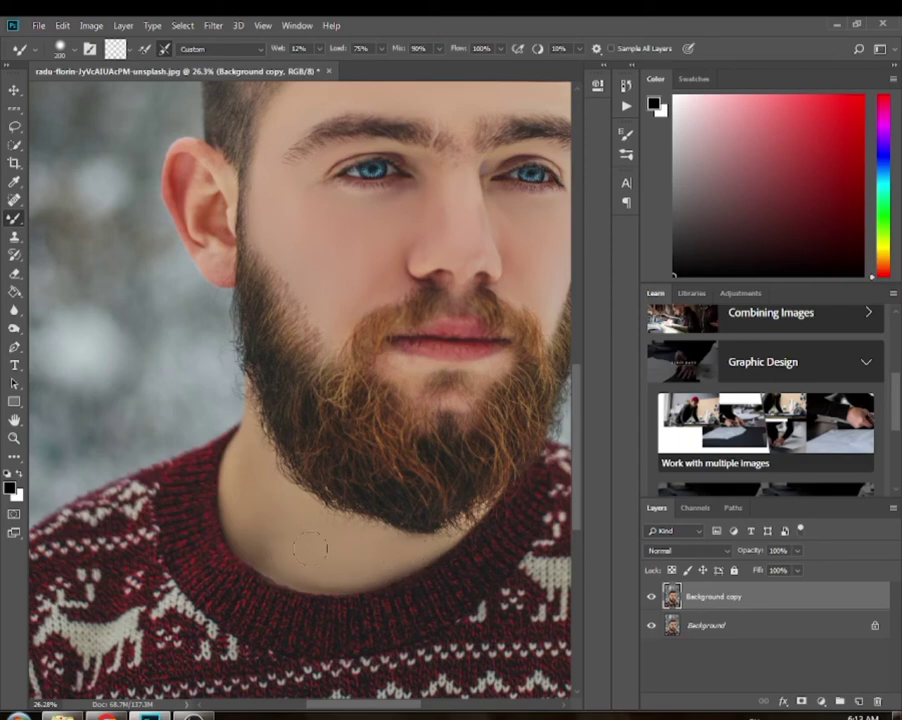
pyautogui.scroll(-2, 328, 547)
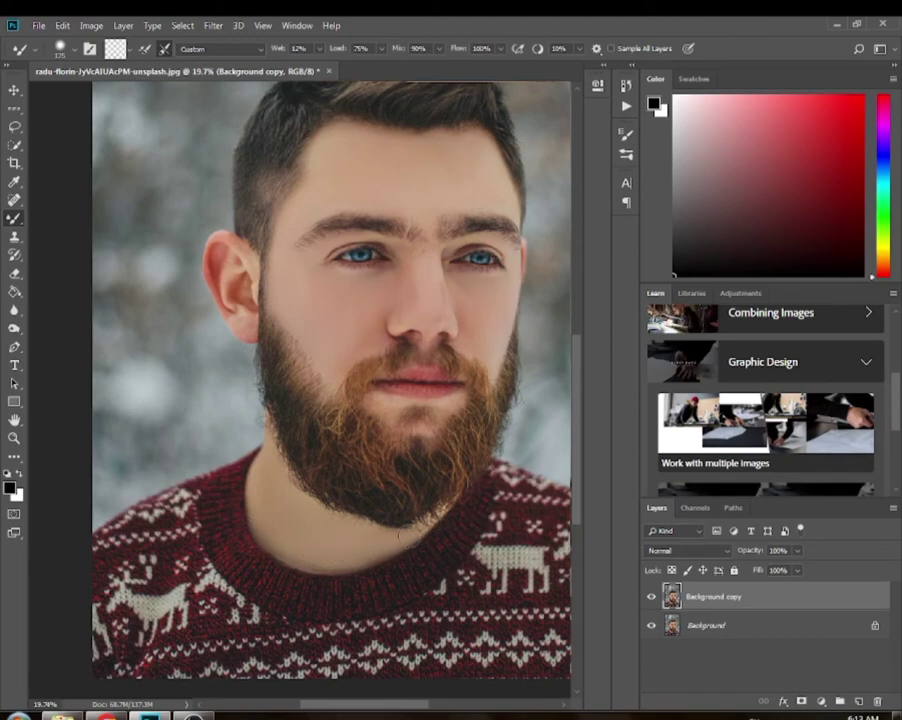
# Smooth the near ear with the 100 px Mixer Brush, and the far ear and temple edge with a much smaller brush.
pyautogui.scroll(3, 245, 270)
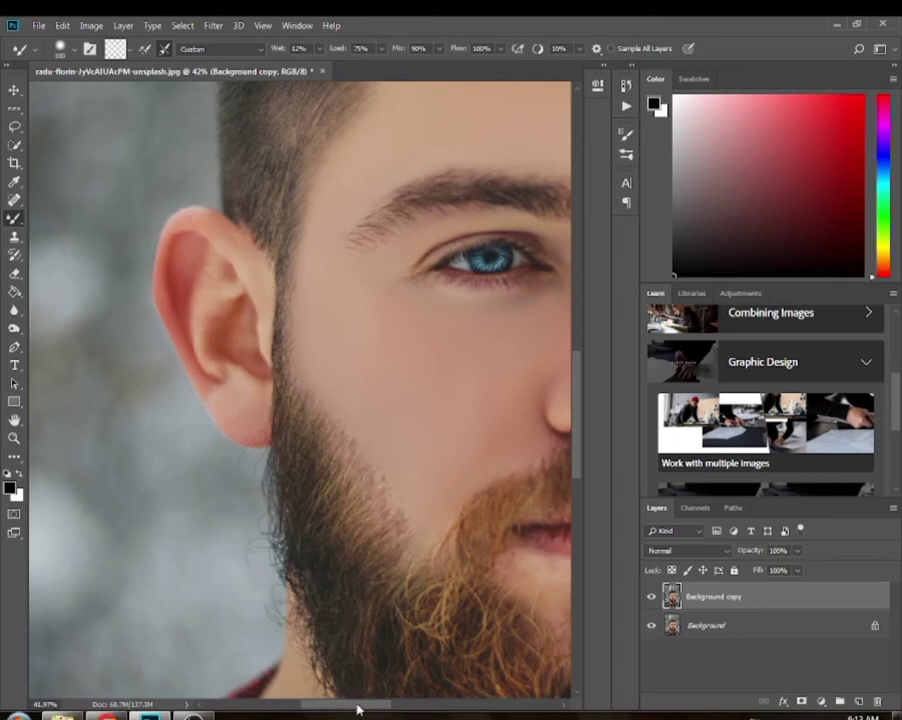
pyautogui.moveTo(357, 709); pyautogui.dragTo(434, 704)
pyautogui.scroll(5, 354, 234)
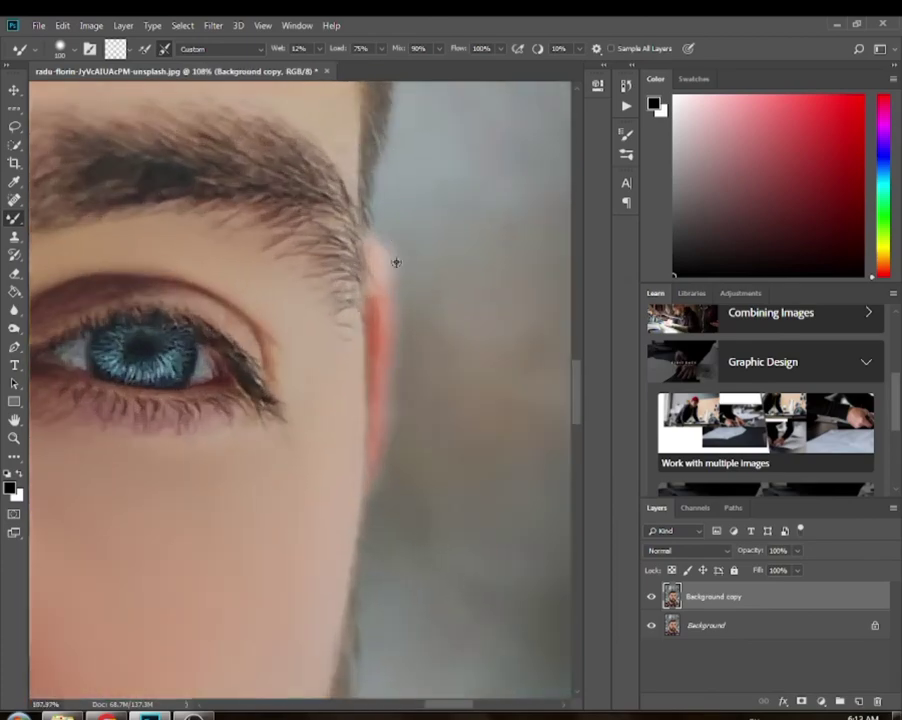
pyautogui.scroll(1, 396, 262)
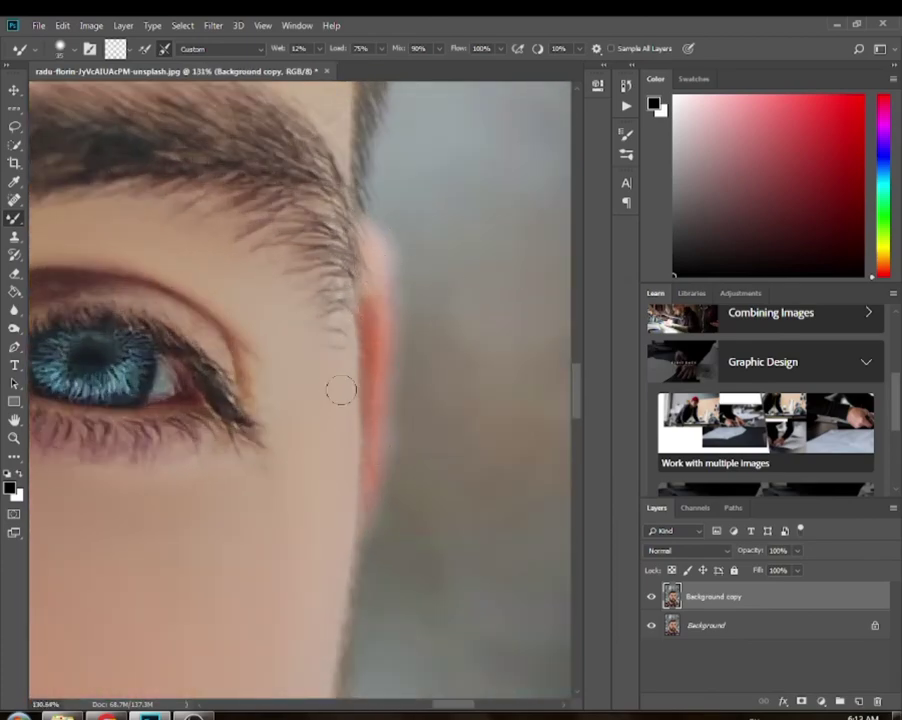
# Examine the retouched forehead, the skin between the eyebrows and the portrait as a whole.
pyautogui.scroll(-6, 338, 488)
pyautogui.scroll(-2, 287, 485)
pyautogui.scroll(1, 212, 457)
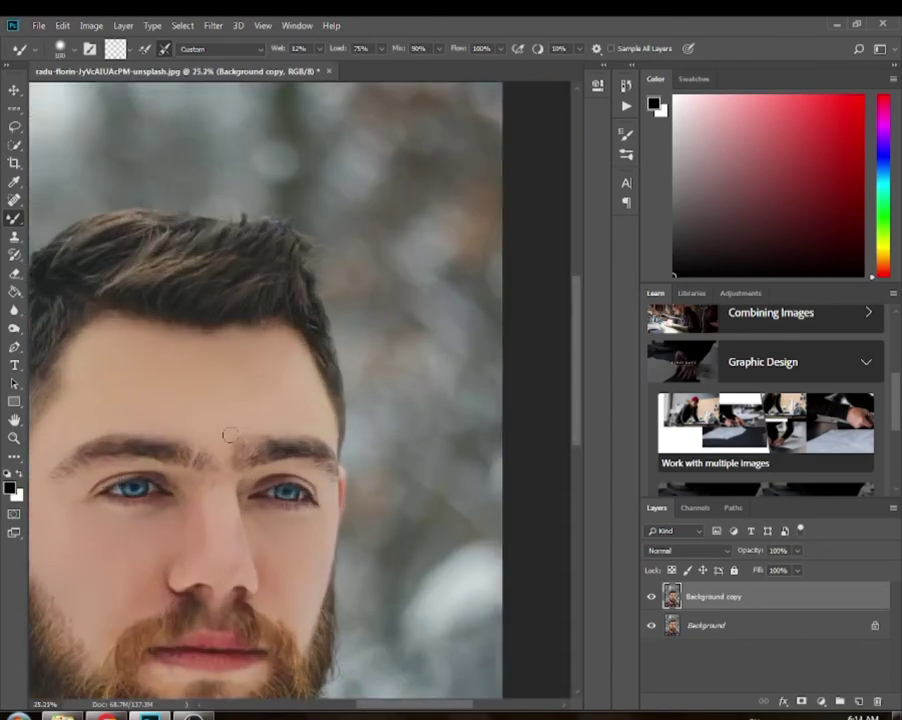
pyautogui.scroll(3, 235, 422)
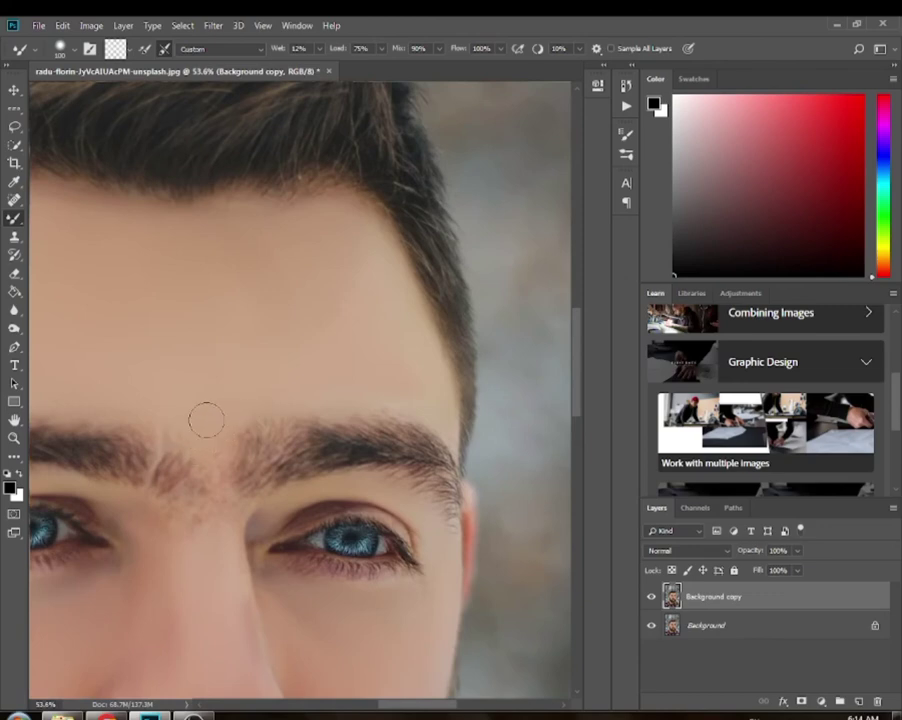
pyautogui.scroll(-2, 224, 490)
pyautogui.scroll(1, 224, 490)
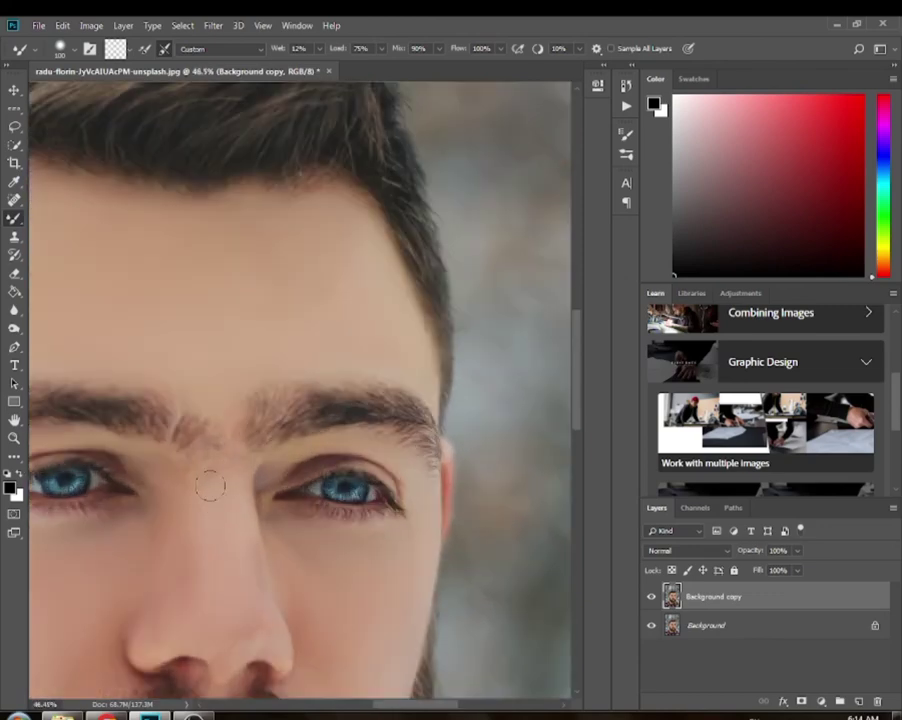
pyautogui.scroll(-3, 211, 476)
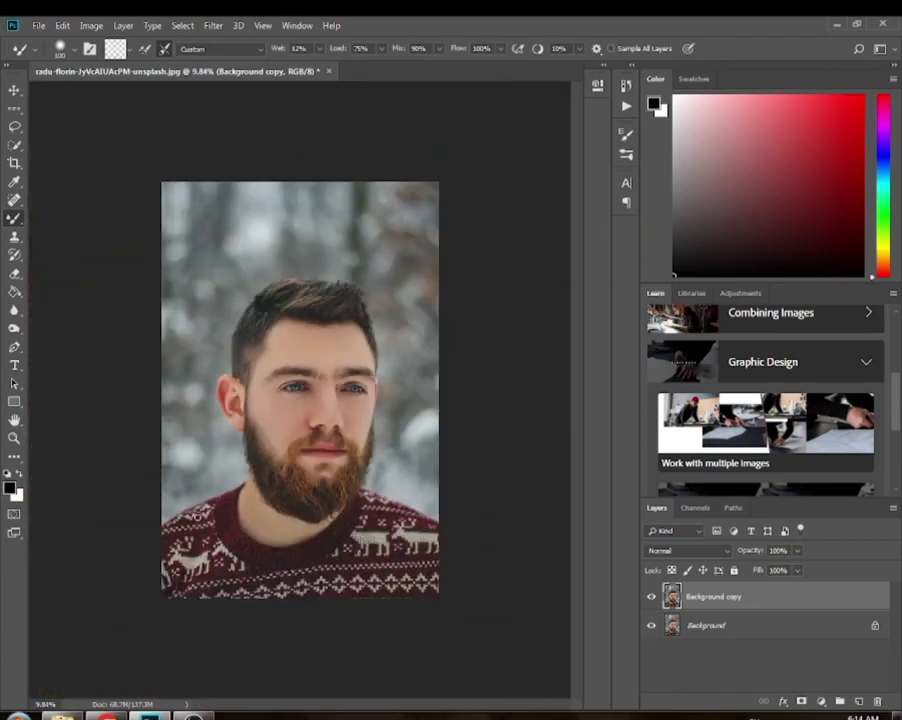
pyautogui.scroll(2, 306, 341)
pyautogui.scroll(-2, 306, 341)
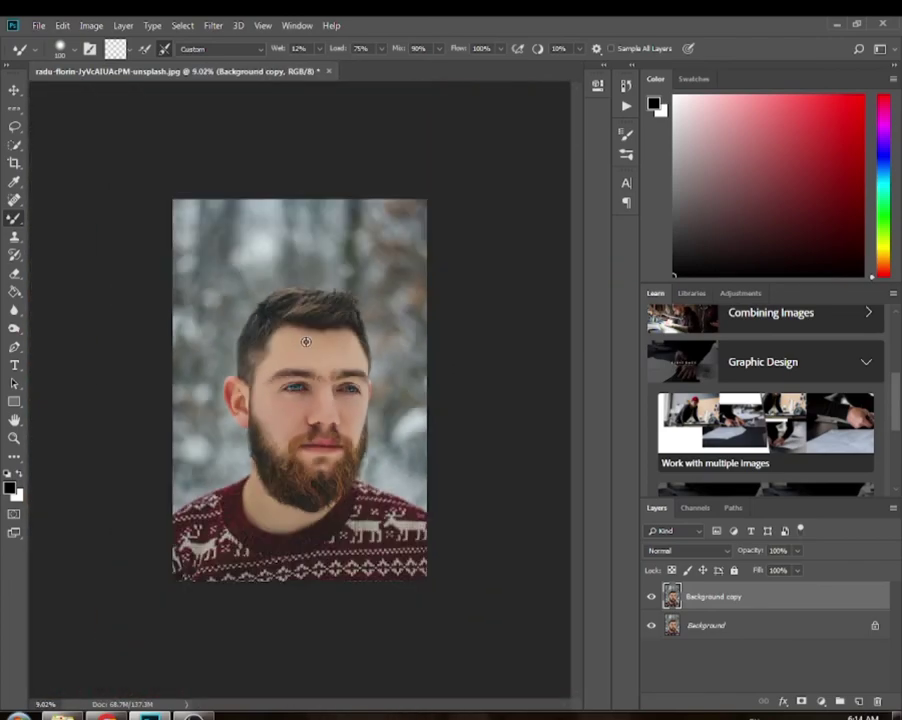
pyautogui.scroll(3, 304, 342)
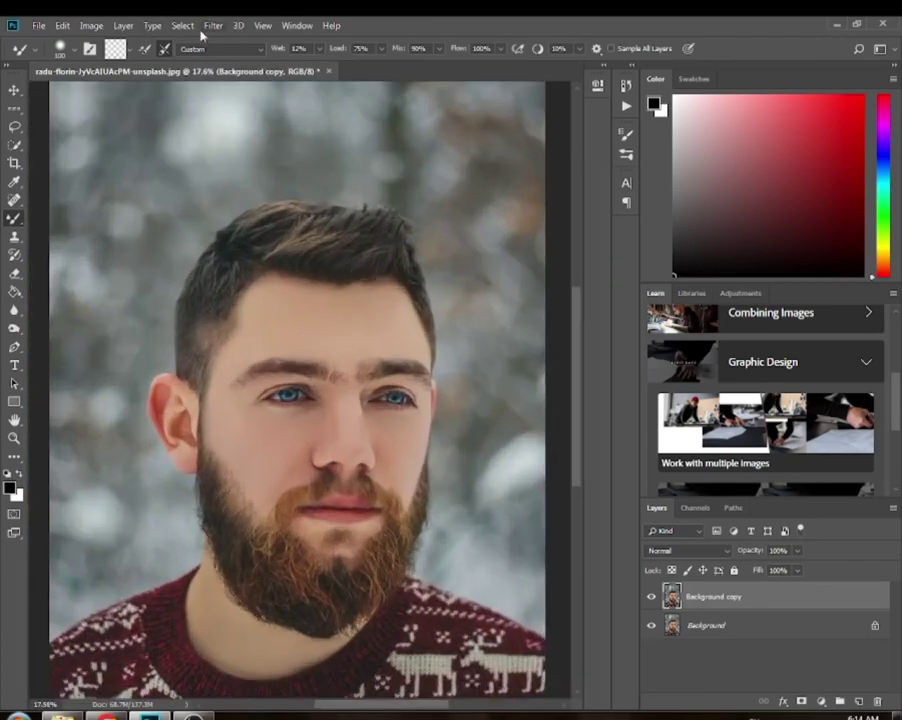
# Push the hair on top of the head upward in Liquify with the Forward Warp tool at size 400 to 500, and apply it.
pyautogui.hotkey('shift', 'ctrl', 'x')
pyautogui.click(542, 306)
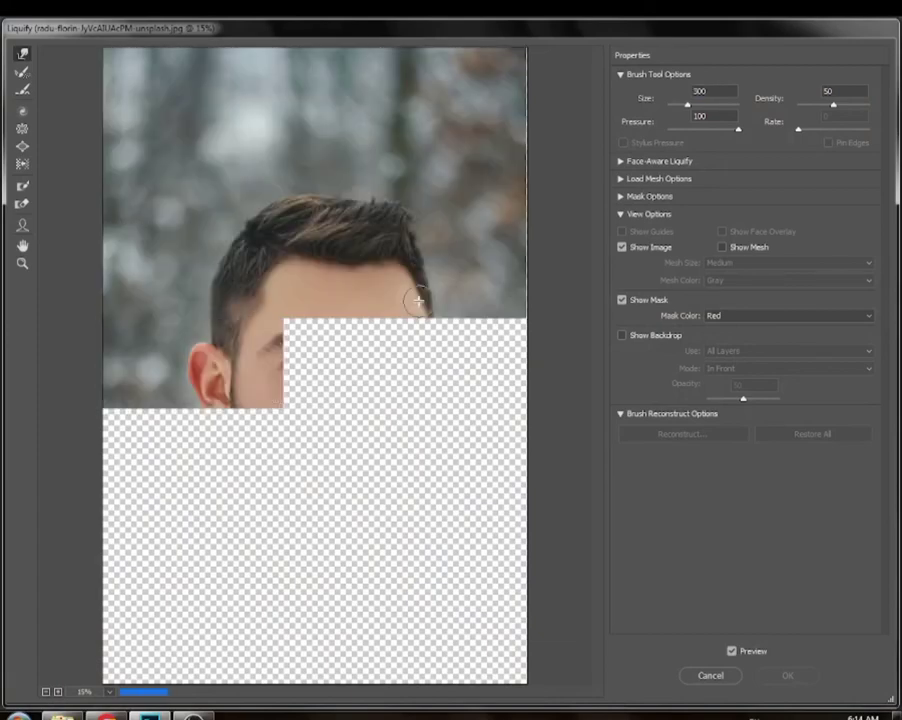
pyautogui.click(22, 263)
pyautogui.moveTo(262, 152); pyautogui.dragTo(330, 330)
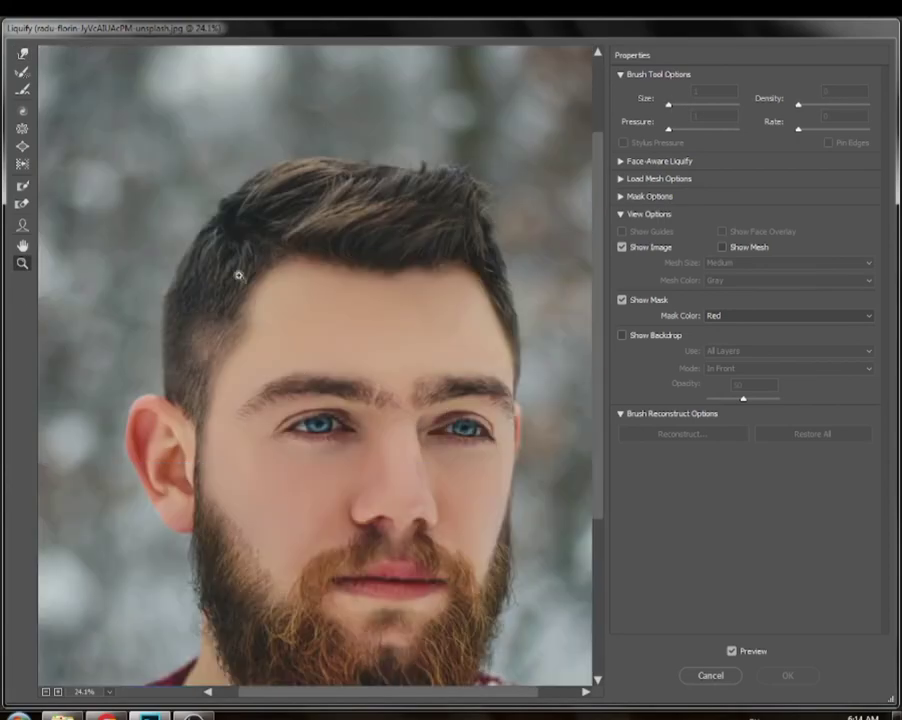
pyautogui.click(28, 58)
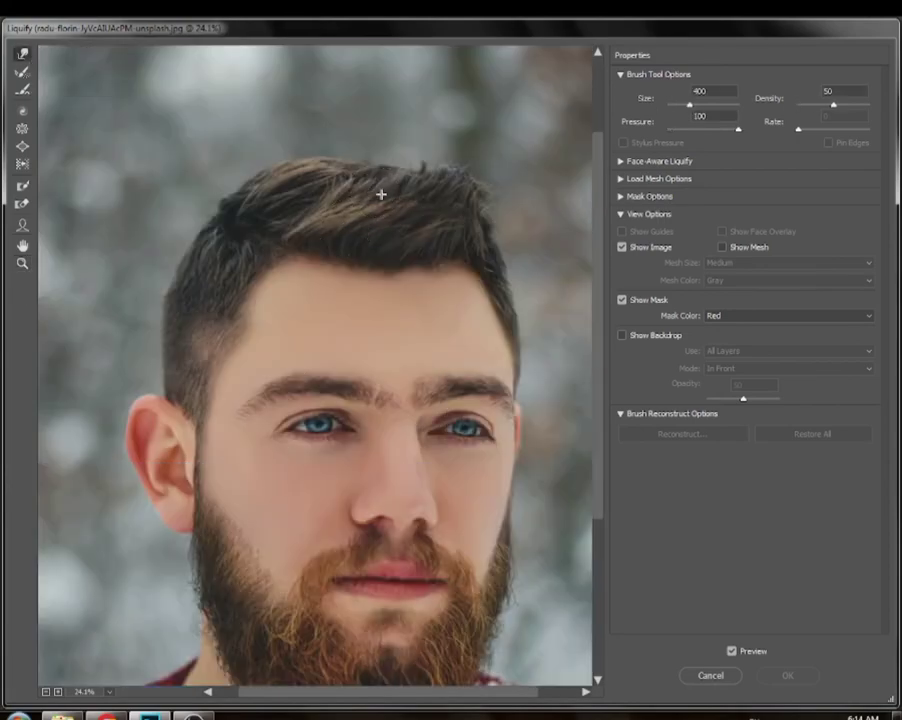
pyautogui.moveTo(417, 201)
pyautogui.mouseDown()
pyautogui.moveTo(394, 177)
pyautogui.moveTo(360, 188)
pyautogui.moveTo(426, 160)
pyautogui.moveTo(412, 169)
pyautogui.moveTo(452, 181)
pyautogui.moveTo(461, 212)
pyautogui.moveTo(467, 203)
pyautogui.moveTo(440, 215)
pyautogui.moveTo(379, 174)
pyautogui.moveTo(288, 162)
pyautogui.mouseUp()
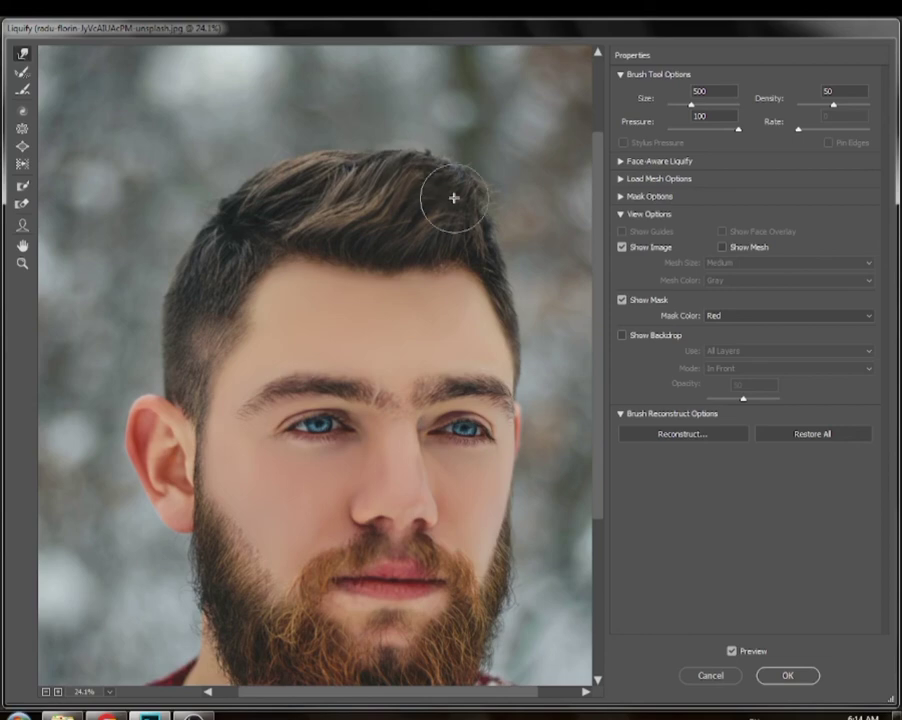
pyautogui.moveTo(476, 199)
pyautogui.mouseDown()
pyautogui.moveTo(457, 171)
pyautogui.moveTo(457, 159)
pyautogui.moveTo(416, 157)
pyautogui.mouseUp()
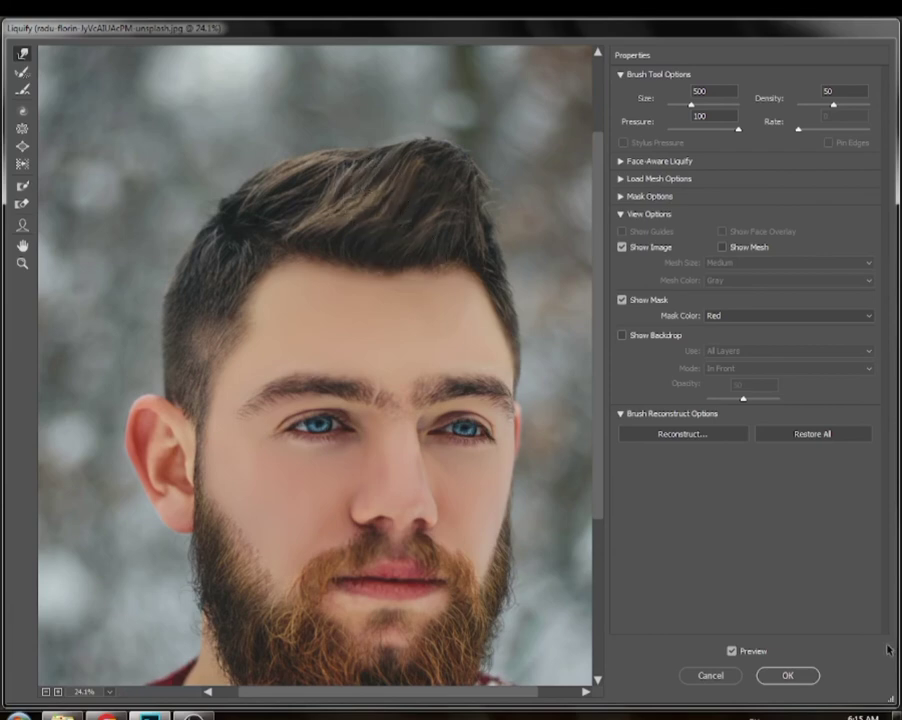
pyautogui.click(787, 675)
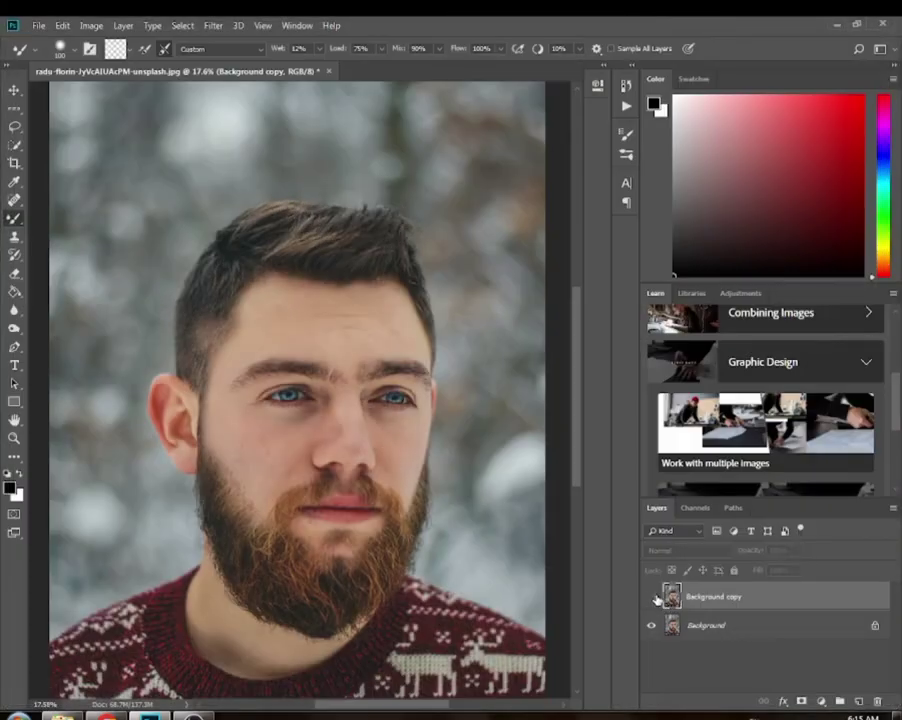
# In the Camera Raw Filter, set Exposure -0.25, Contrast +3, Highlights -3, Shadows -7, Whites +9, Blacks -3 and Clarity +3, and raise Vibrance slightly.
pyautogui.click(211, 26)
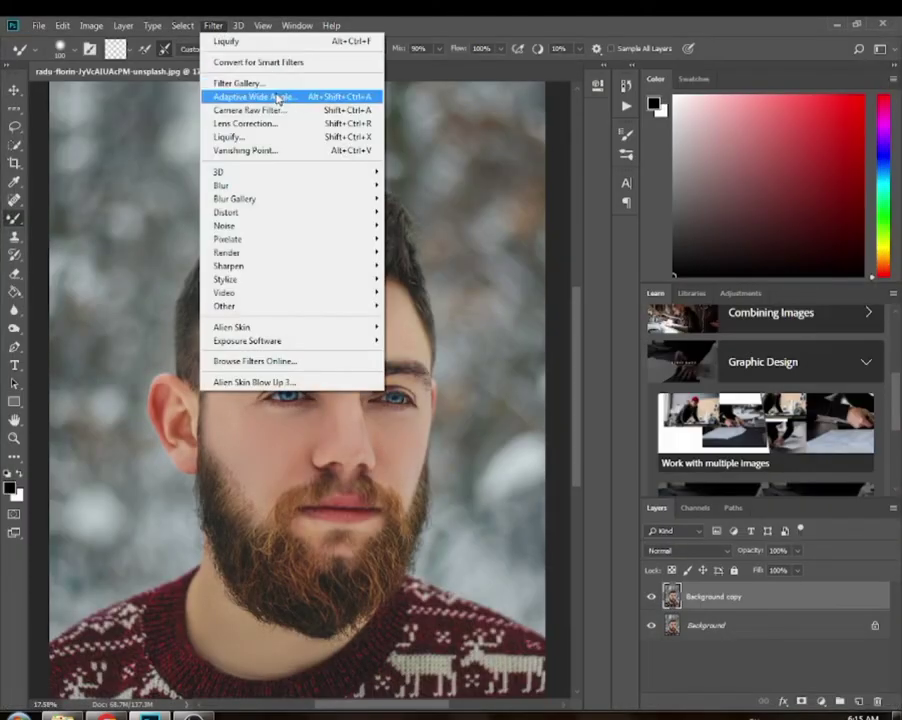
pyautogui.click(268, 146)
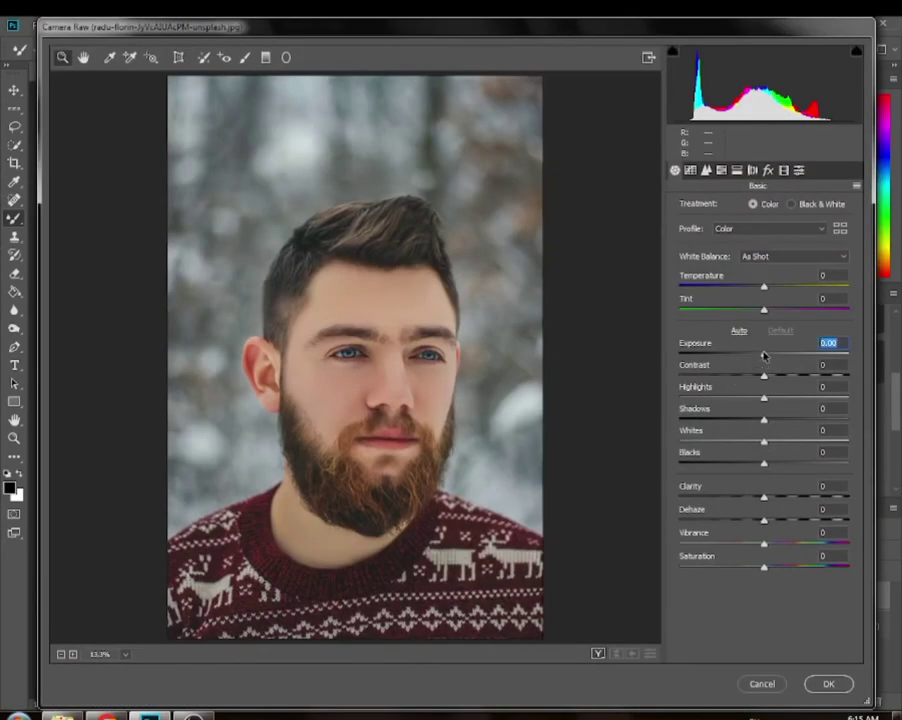
pyautogui.moveTo(763, 356); pyautogui.dragTo(769, 497)
pyautogui.click(765, 521)
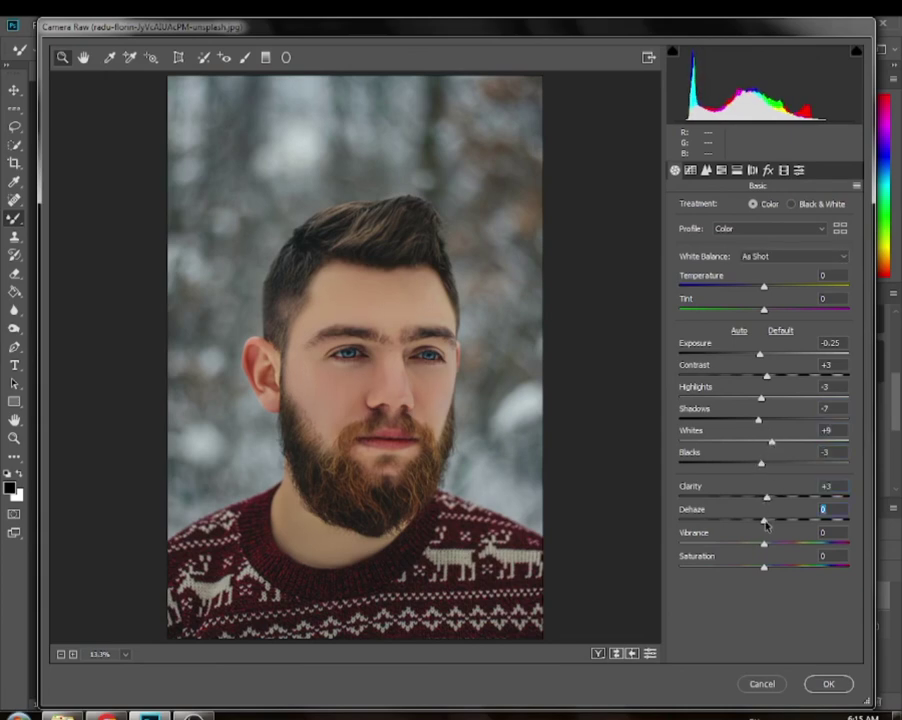
pyautogui.moveTo(766, 548); pyautogui.dragTo(773, 547)
# Adjust the parametric tone curve to Highlights -2, Lights +2, Darks -2 and Shadows -9.
pyautogui.click(706, 170)
pyautogui.moveTo(762, 436)
pyautogui.mouseDown()
pyautogui.moveTo(755, 458)
pyautogui.moveTo(766, 460)
pyautogui.mouseUp()
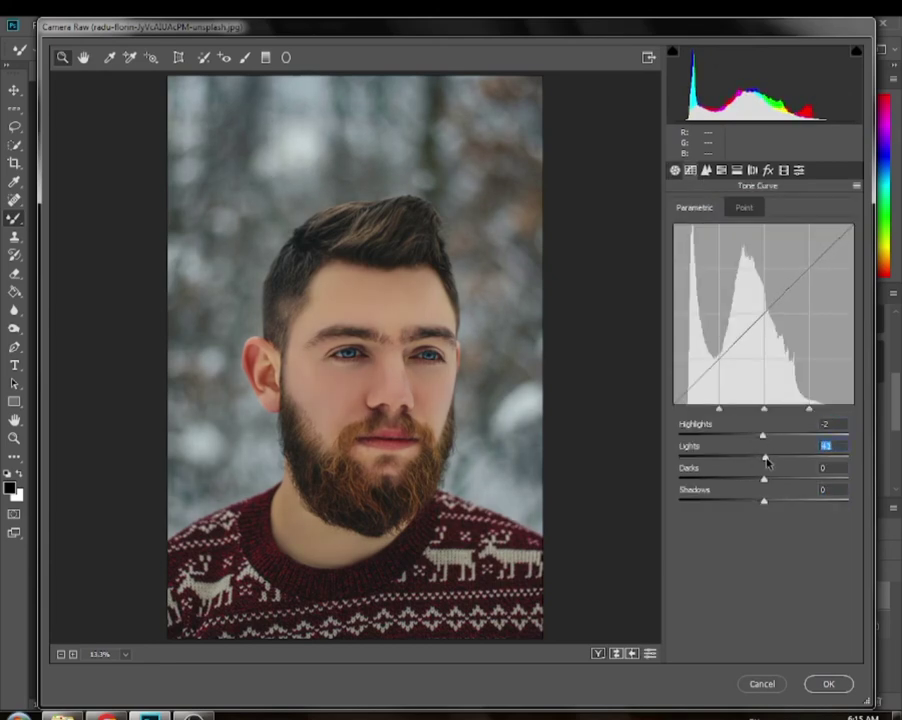
pyautogui.click(764, 481)
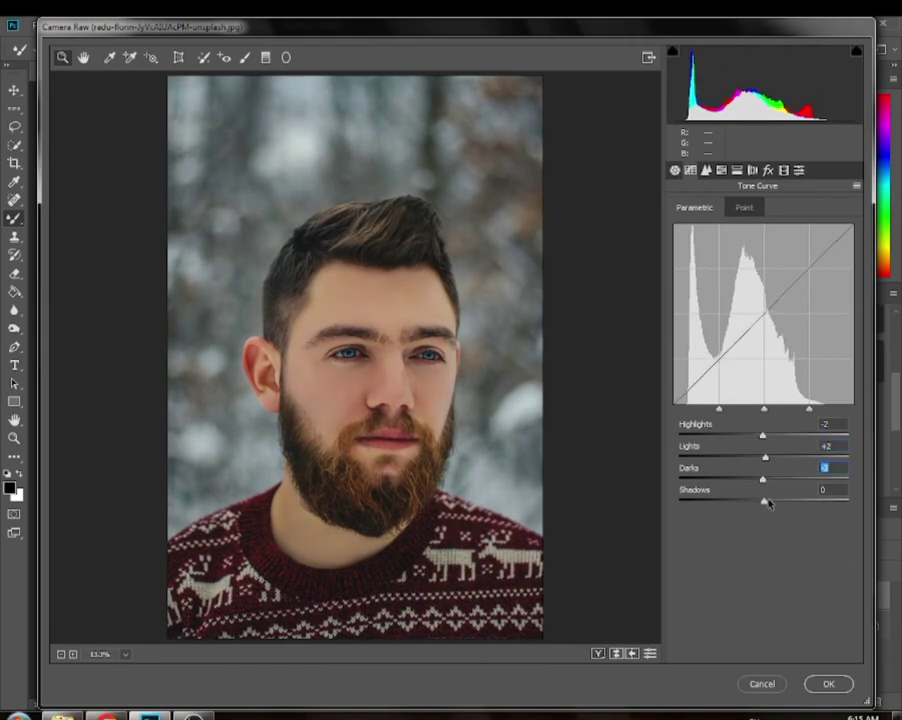
pyautogui.moveTo(767, 503); pyautogui.dragTo(756, 501)
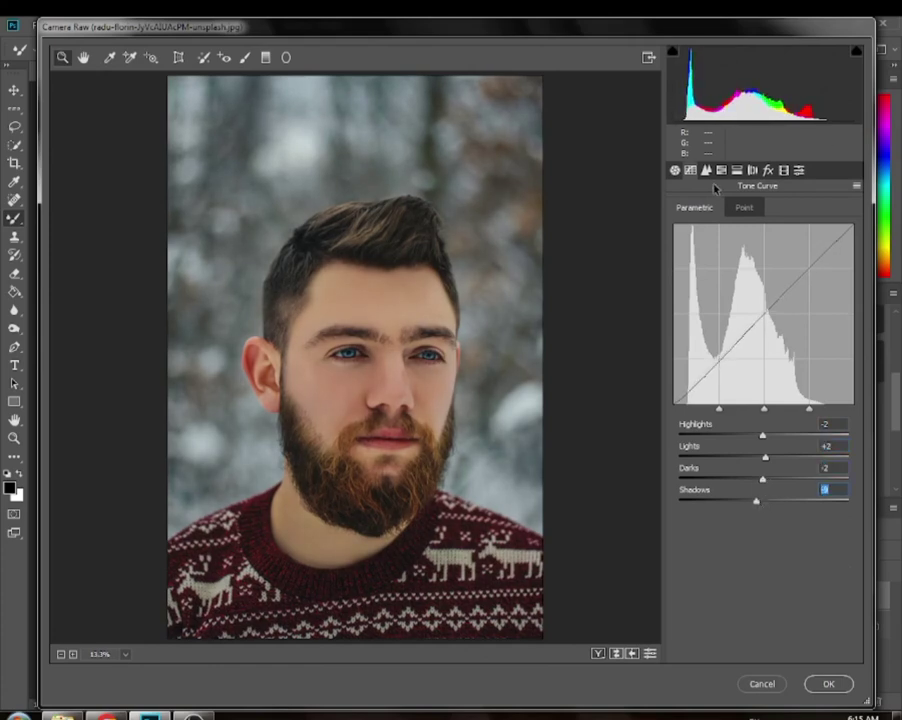
# In the HSL adjustments, set the Oranges luminance to +13 and the Oranges saturation to -4.
pyautogui.click(706, 170)
pyautogui.click(721, 170)
pyautogui.click(791, 207)
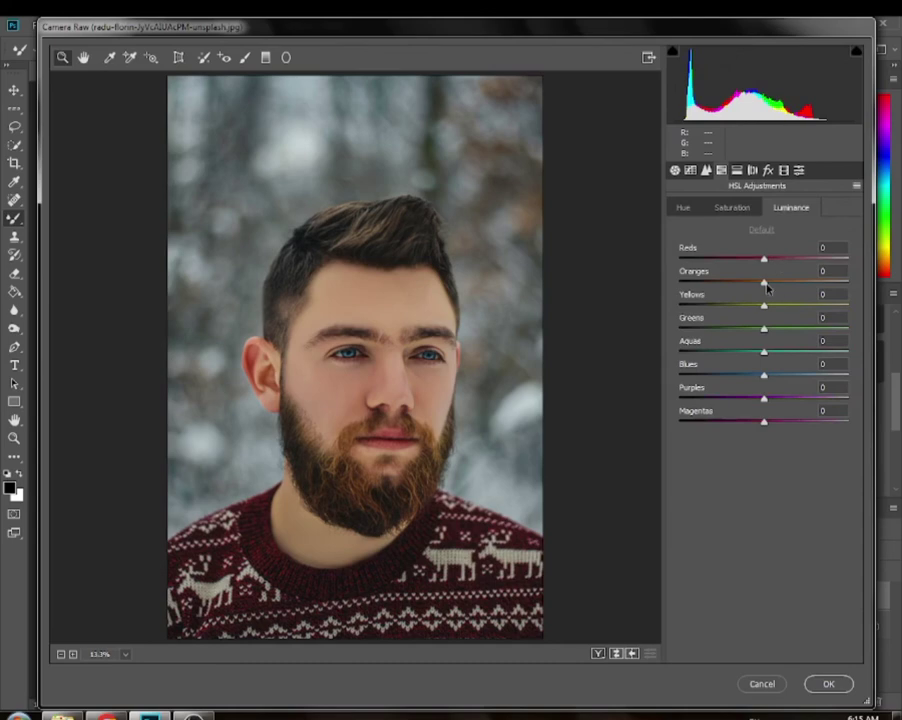
pyautogui.click(767, 287)
pyautogui.moveTo(767, 283); pyautogui.dragTo(774, 283)
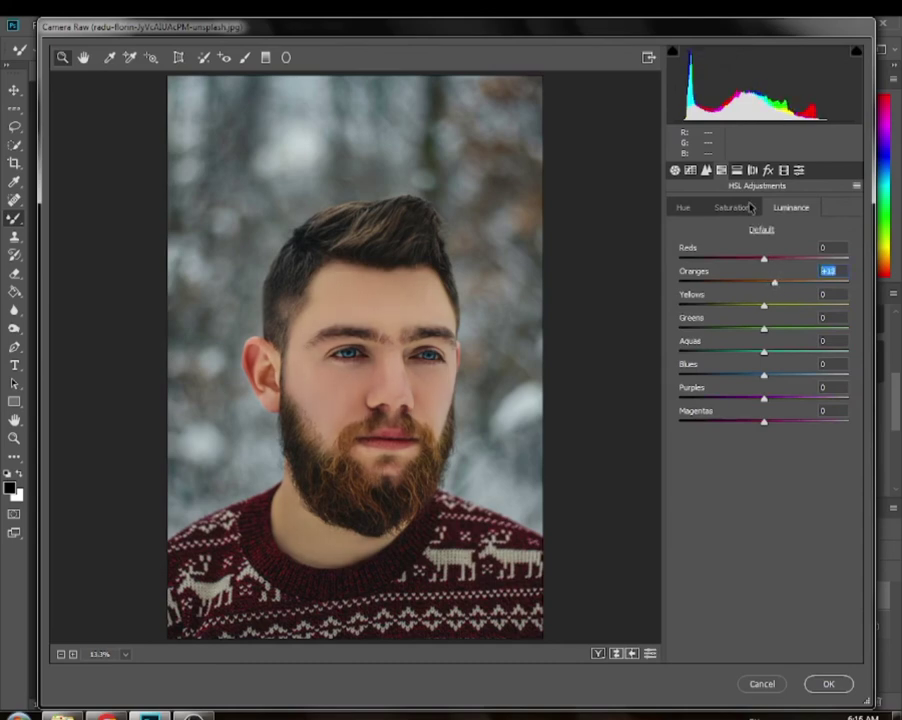
pyautogui.click(751, 207)
pyautogui.click(753, 283)
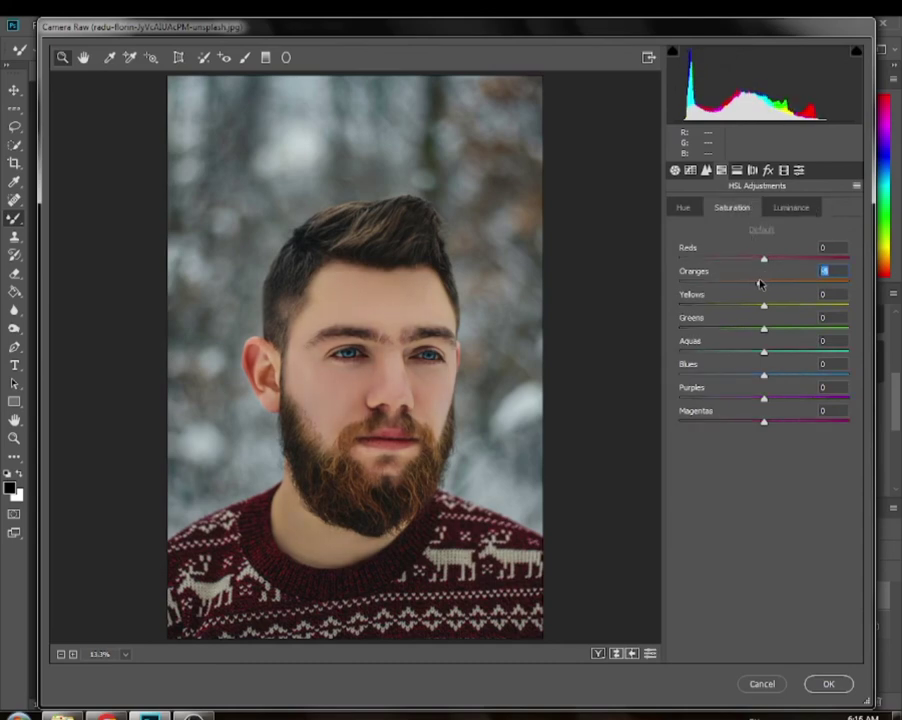
# Darken the reds slightly by setting the Reds luminance to -4.
pyautogui.click(790, 210)
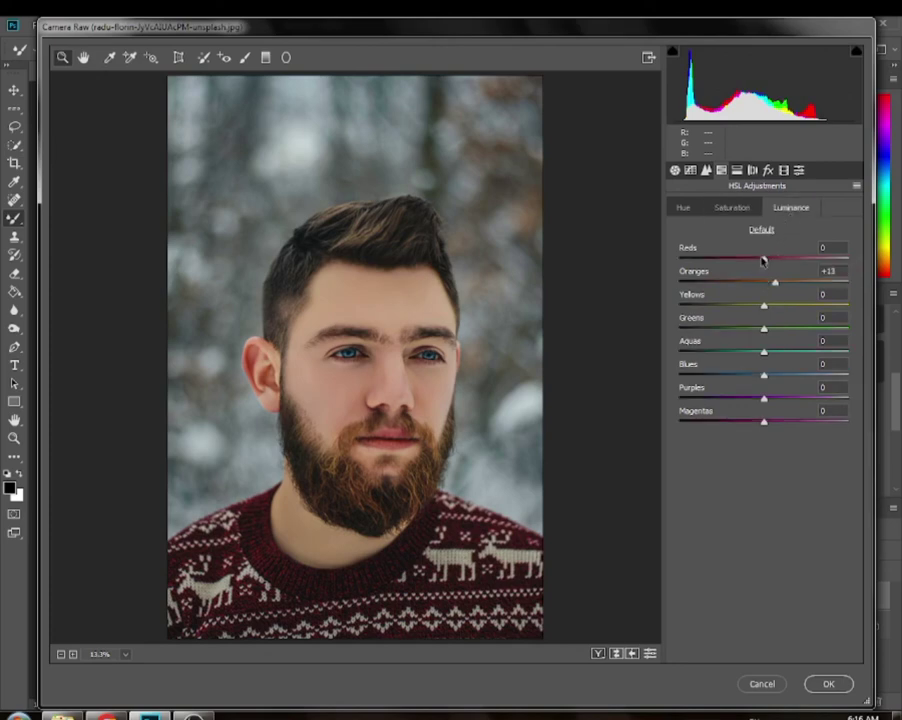
pyautogui.moveTo(763, 259); pyautogui.dragTo(753, 259)
pyautogui.moveTo(755, 259); pyautogui.dragTo(762, 258)
# In the Basic adjustments, set Exposure to -0.15 and Vibrance to +25, and nudge Saturation down slightly.
pyautogui.hotkey('ctrl', 'alt', '1')
pyautogui.moveTo(759, 356); pyautogui.dragTo(760, 356)
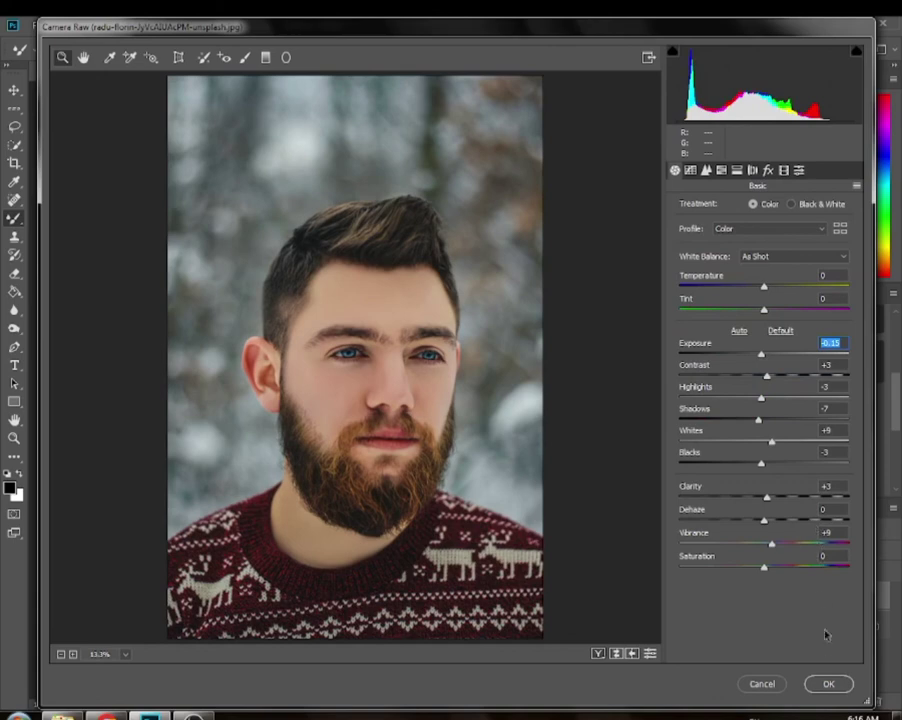
pyautogui.moveTo(771, 543); pyautogui.dragTo(763, 569)
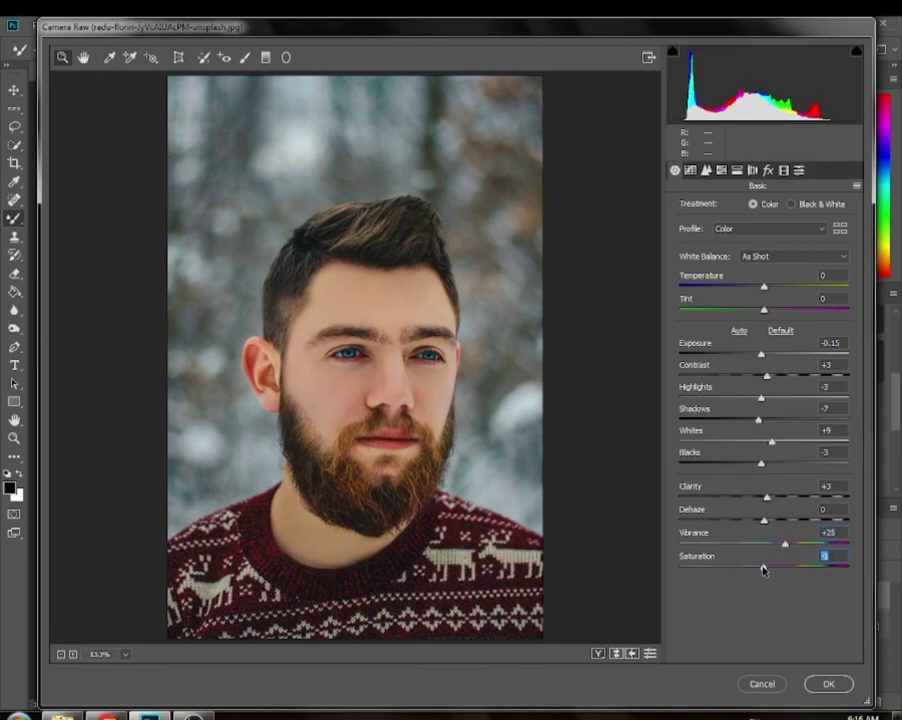
# In the HSL adjustments, set the Reds saturation to -1 and the Reds hue to -13.
pyautogui.click(706, 170)
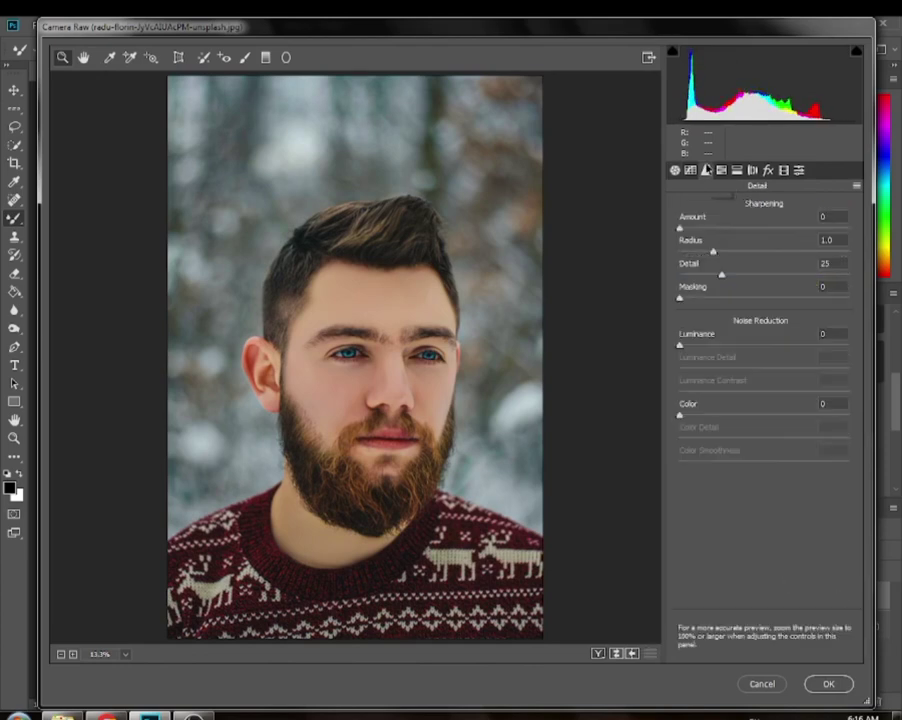
pyautogui.click(721, 170)
pyautogui.moveTo(763, 258)
pyautogui.mouseDown()
pyautogui.moveTo(752, 260)
pyautogui.moveTo(779, 258)
pyautogui.moveTo(740, 254)
pyautogui.moveTo(767, 256)
pyautogui.mouseUp()
pyautogui.click(760, 207)
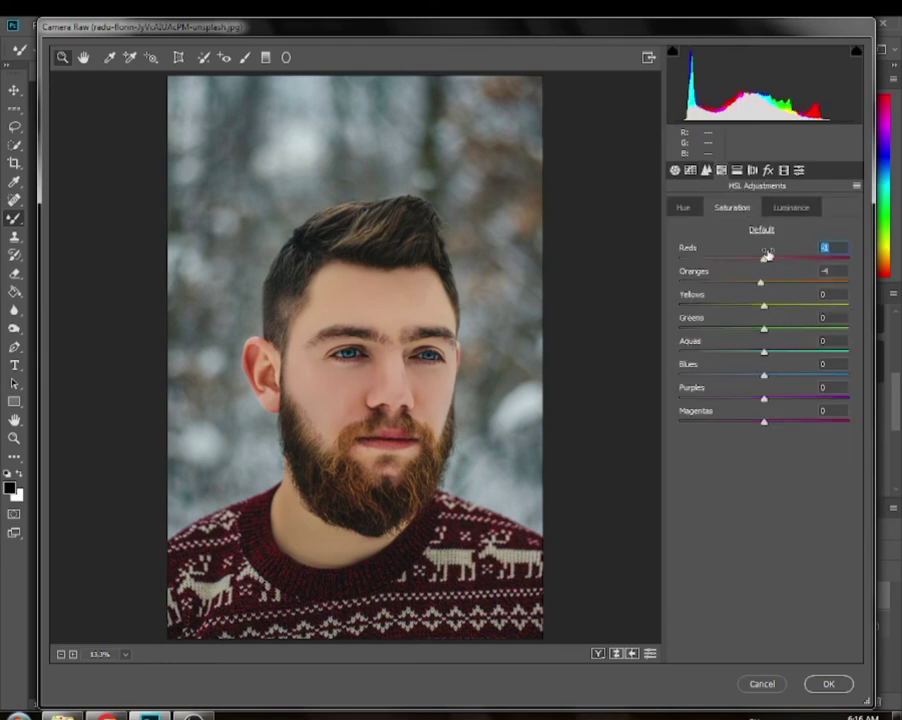
pyautogui.click(680, 208)
pyautogui.moveTo(762, 262)
pyautogui.mouseDown()
pyautogui.moveTo(753, 258)
pyautogui.moveTo(781, 260)
pyautogui.moveTo(753, 259)
pyautogui.mouseUp()
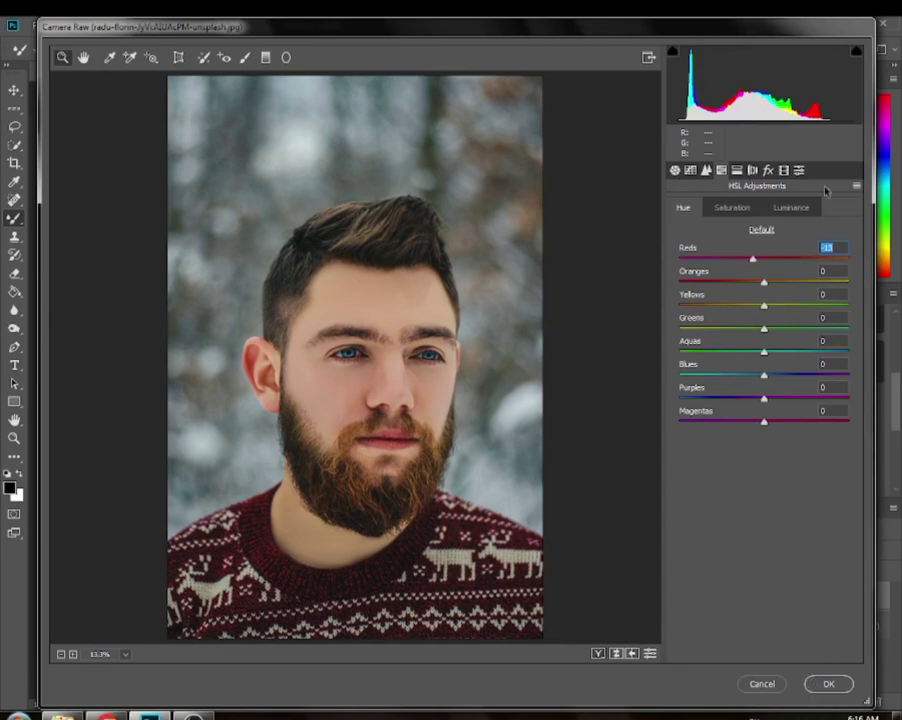
# Raise the Blues luminance and shift the Blues hue toward purple, and apply the Camera Raw Filter.
pyautogui.click(790, 207)
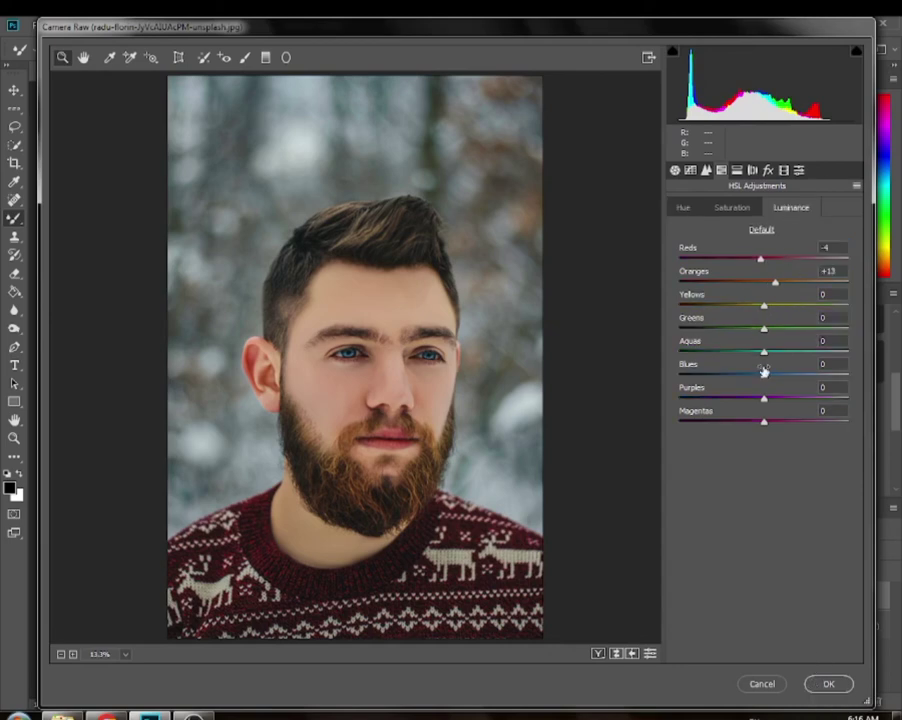
pyautogui.moveTo(763, 375); pyautogui.dragTo(782, 372)
pyautogui.click(736, 208)
pyautogui.click(684, 207)
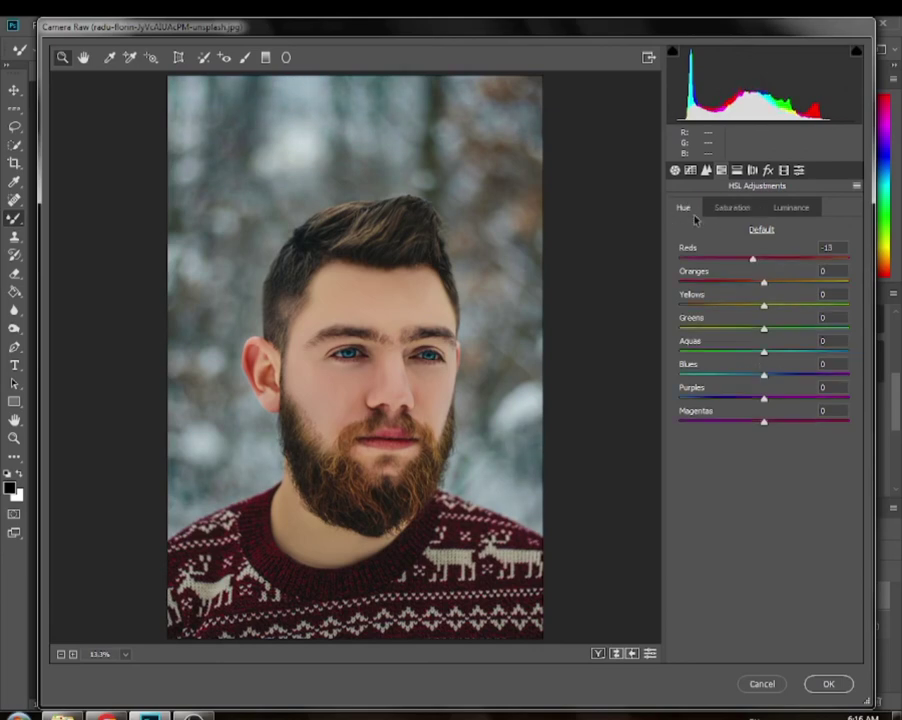
pyautogui.moveTo(762, 377)
pyautogui.mouseDown()
pyautogui.moveTo(703, 374)
pyautogui.moveTo(829, 371)
pyautogui.moveTo(751, 366)
pyautogui.moveTo(777, 372)
pyautogui.mouseUp()
pyautogui.click(826, 688)
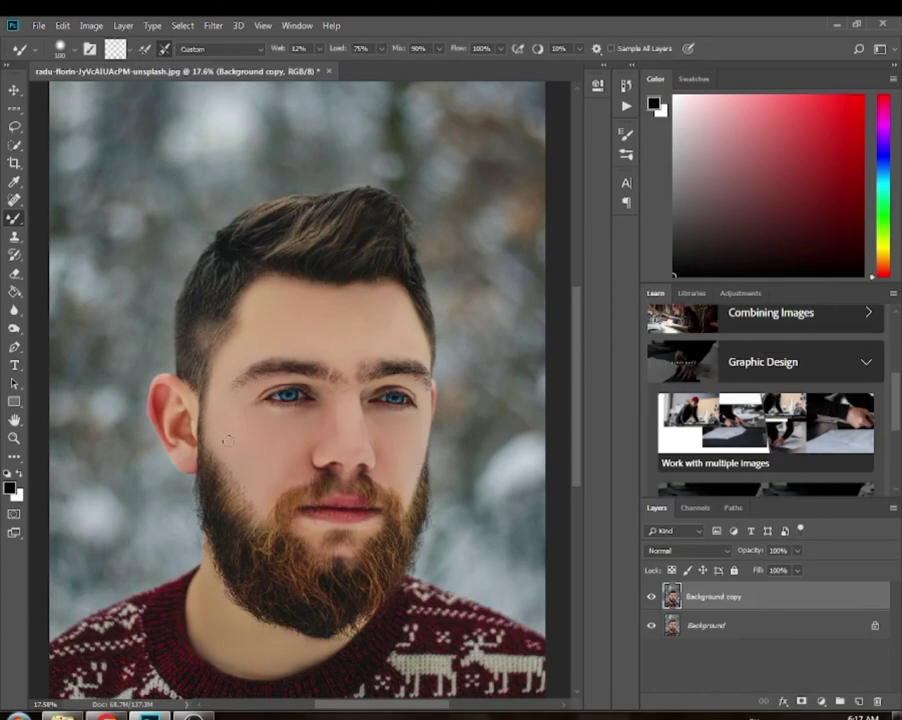
# Fit the whole portrait in view and compare it with the original by toggling the Background copy layer's visibility.
pyautogui.click(9, 441)
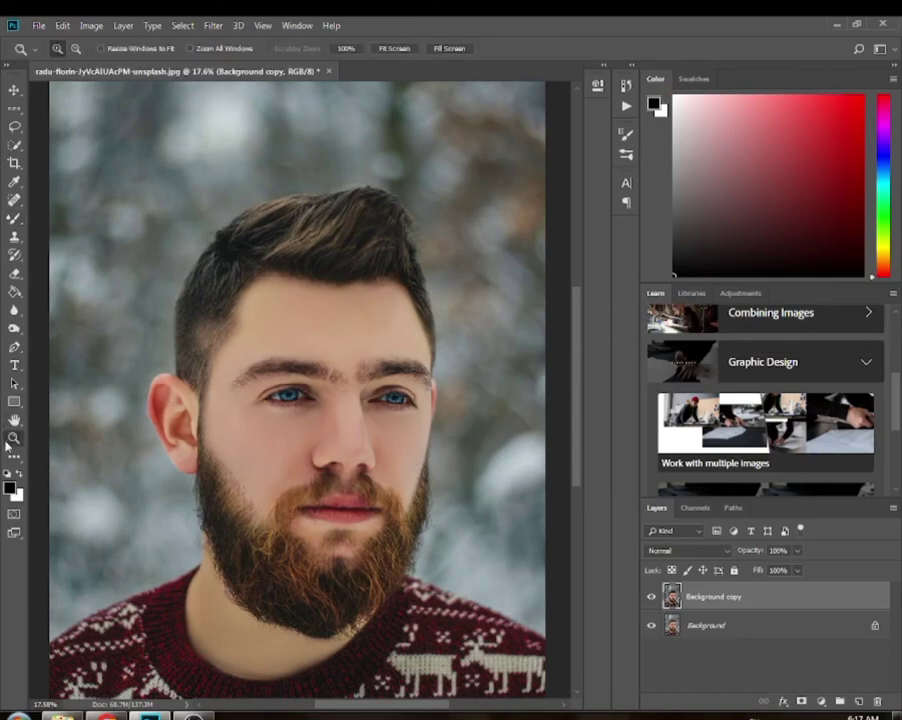
pyautogui.click(394, 48)
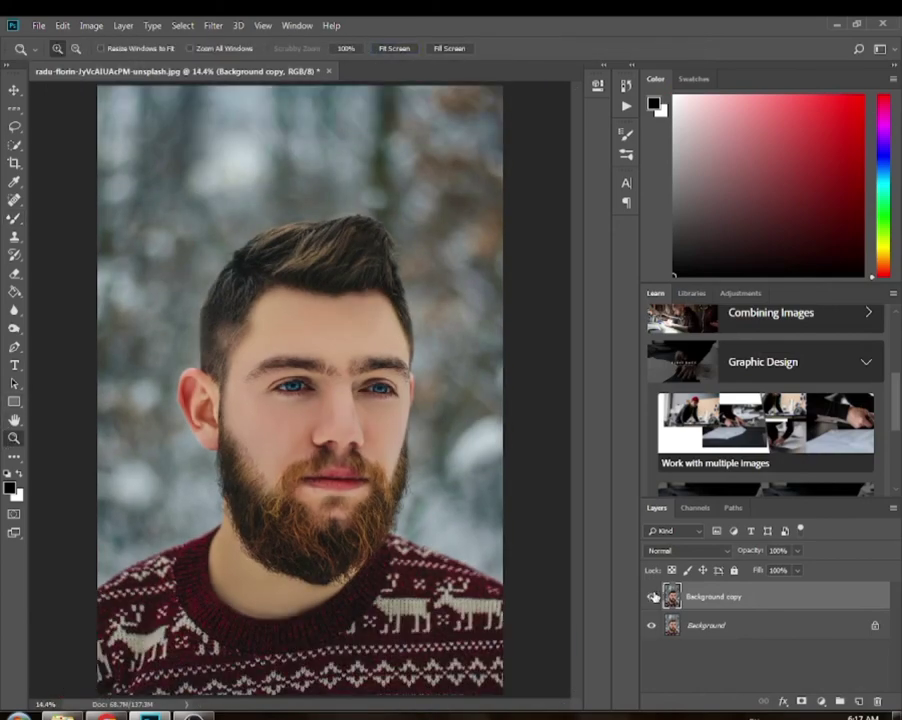
pyautogui.click(653, 597)
pyautogui.click(653, 597)
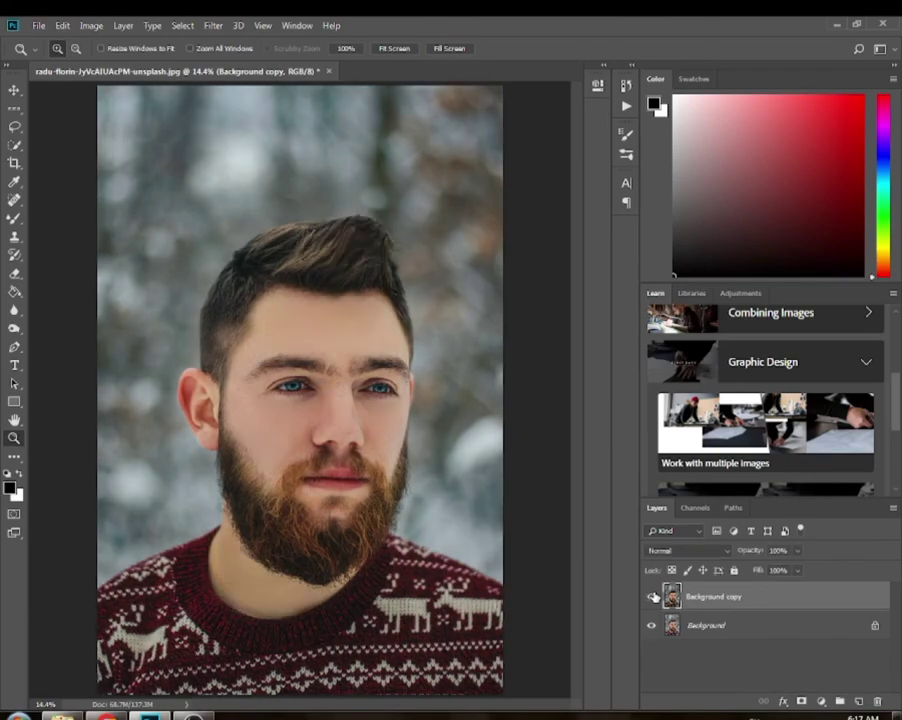